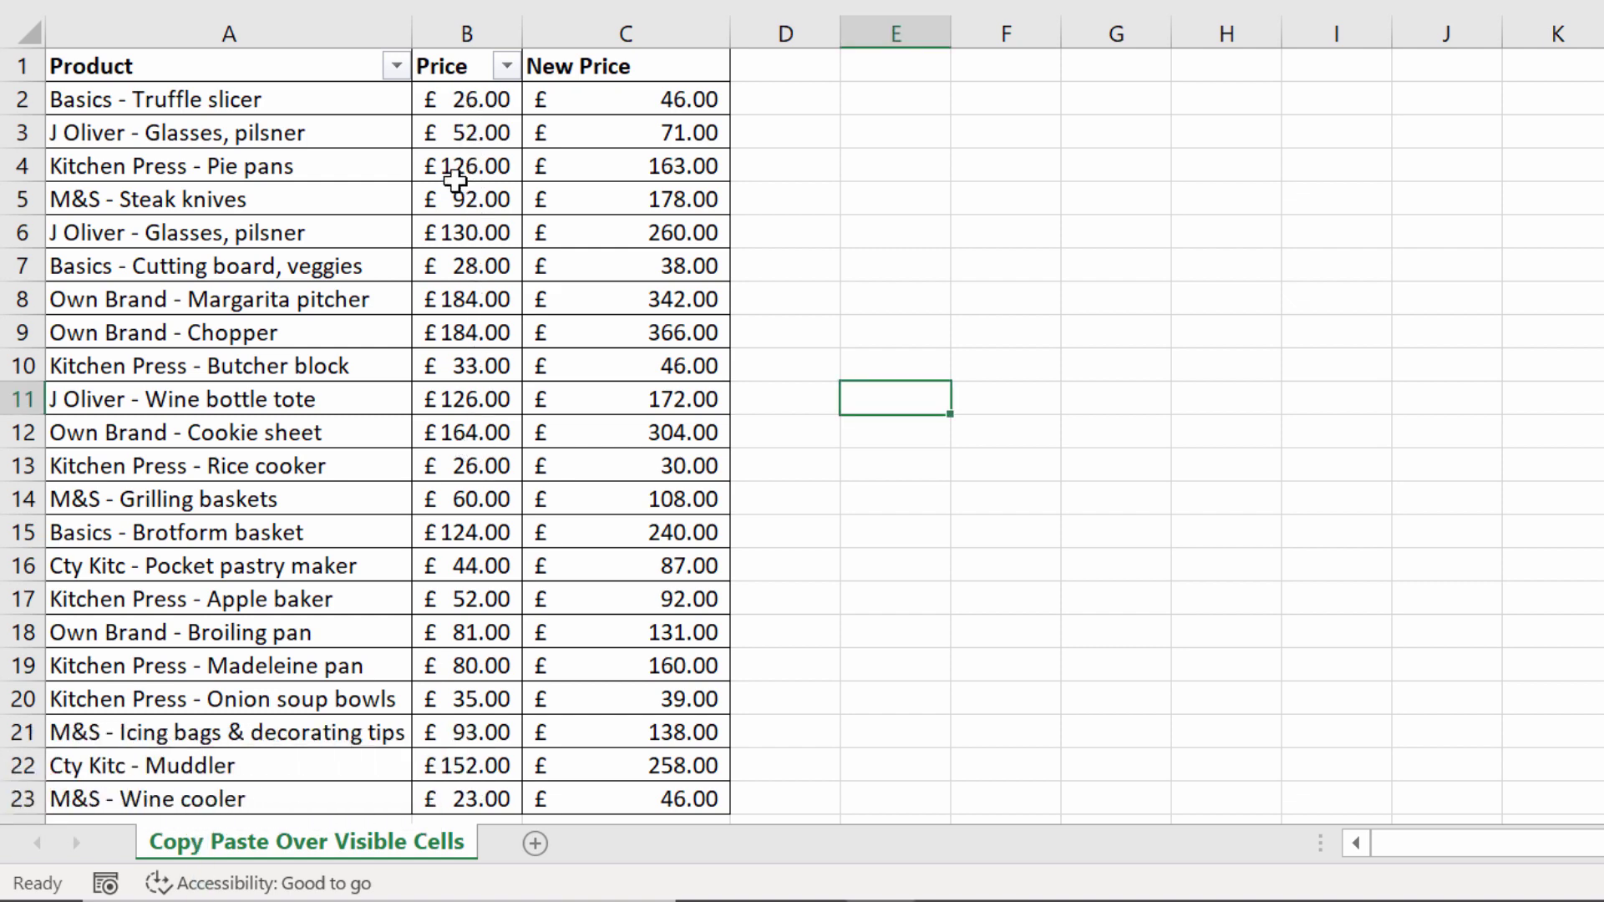
Filter the Product column to show only products matching 'Basics'
{"action": "left_click", "coordinate": [396, 69]}
{"action": "type", "text": "B"}
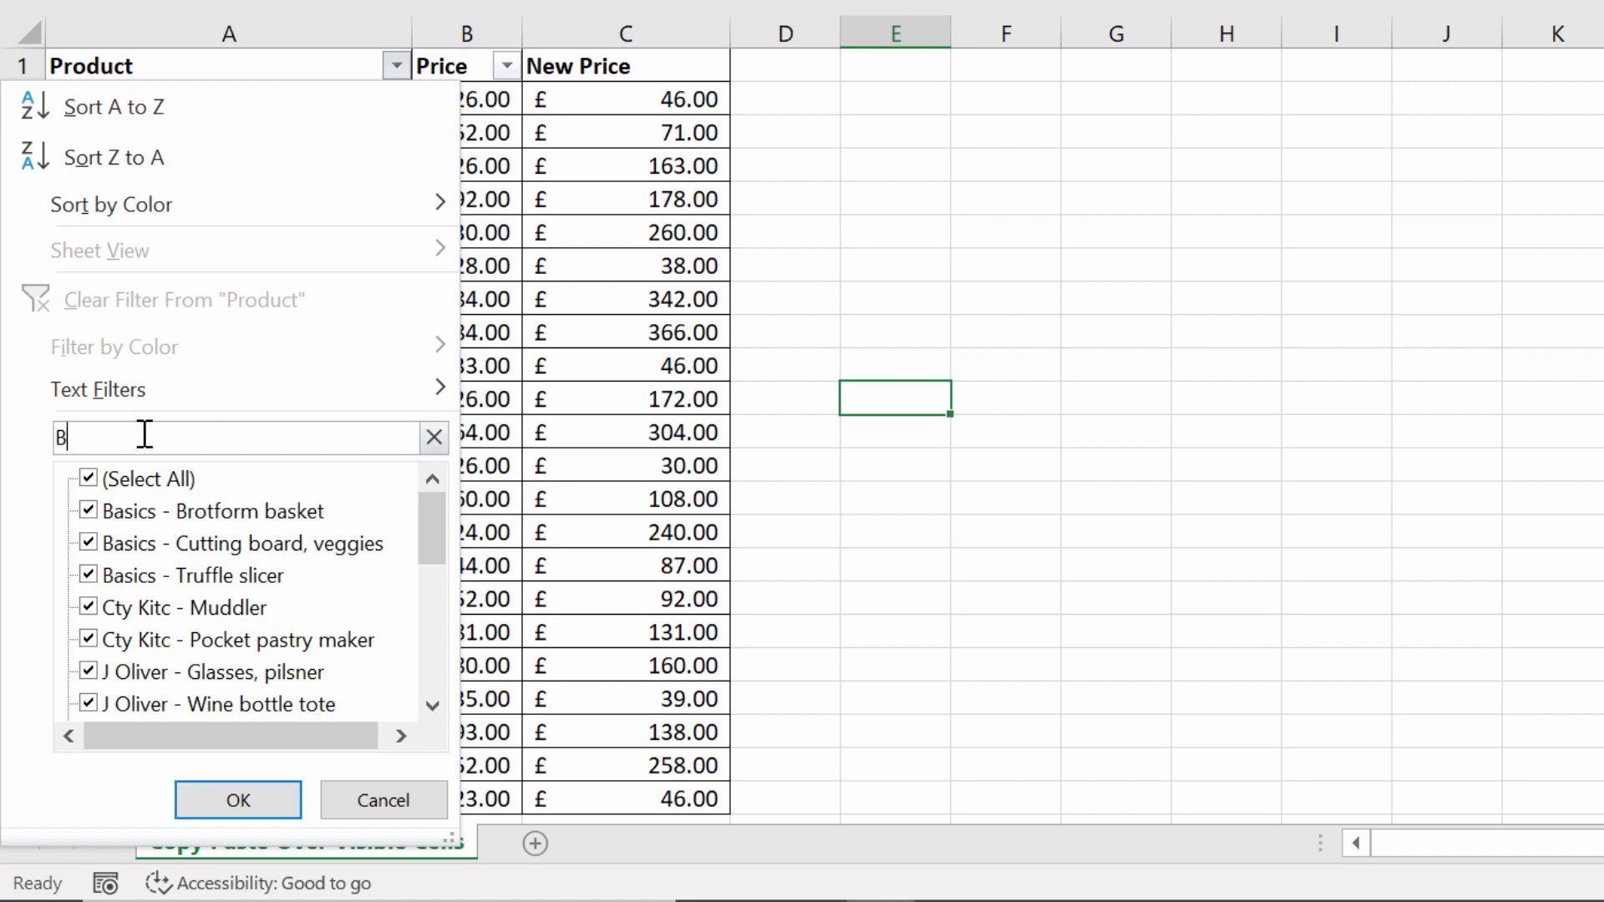
{"action": "type", "text": "asicsa"}
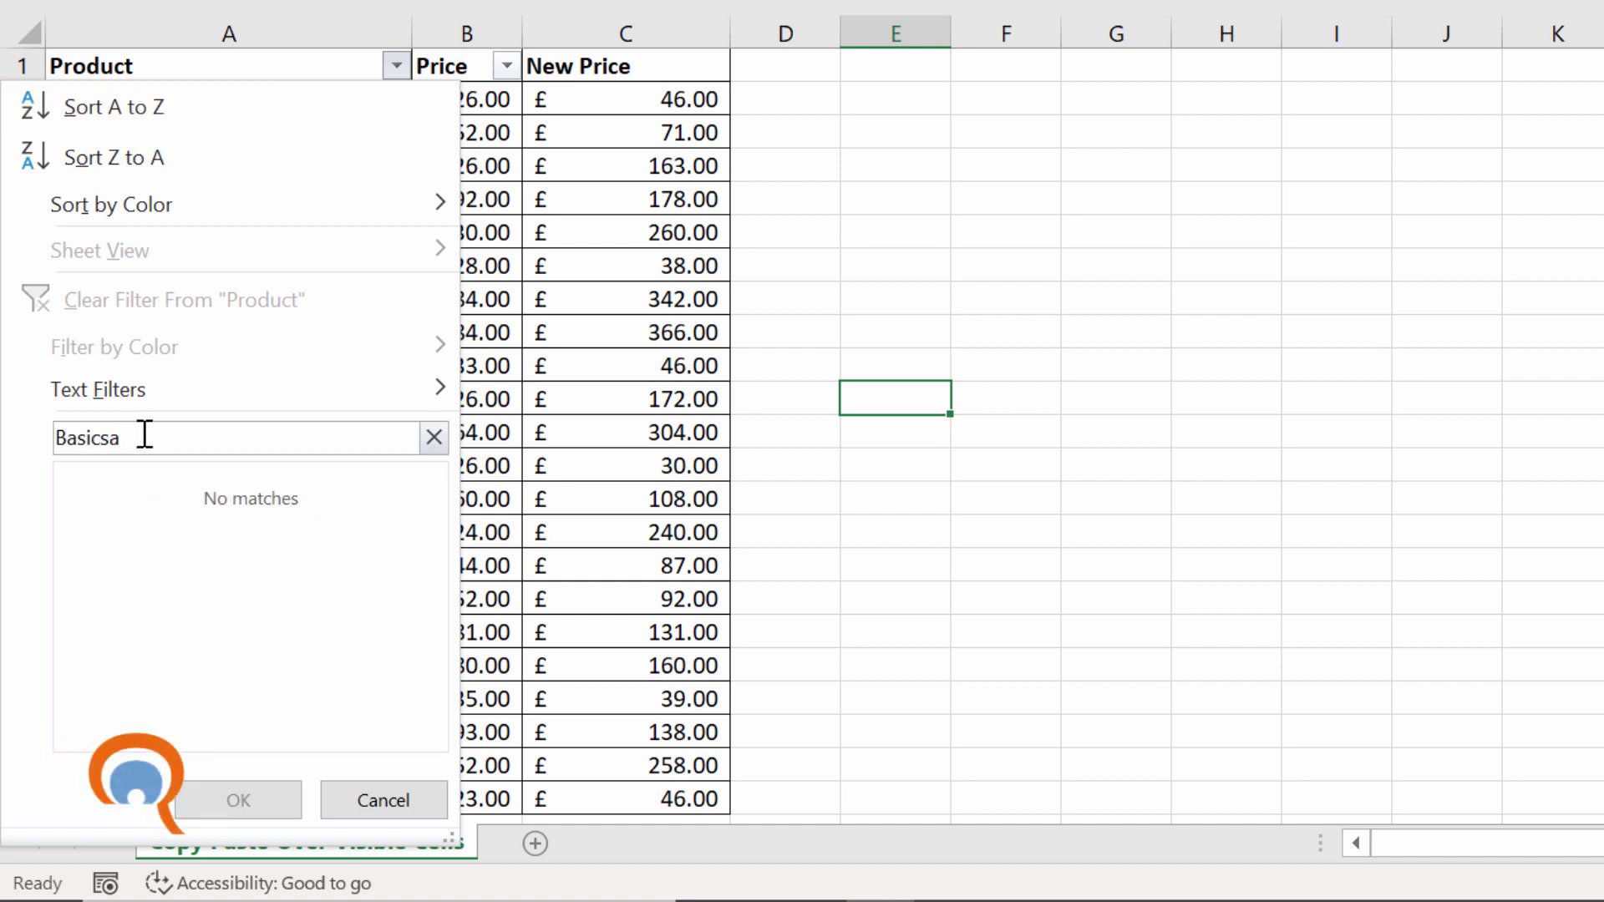
{"action": "key", "text": "BackSpace"}
{"action": "key", "text": "Return"}
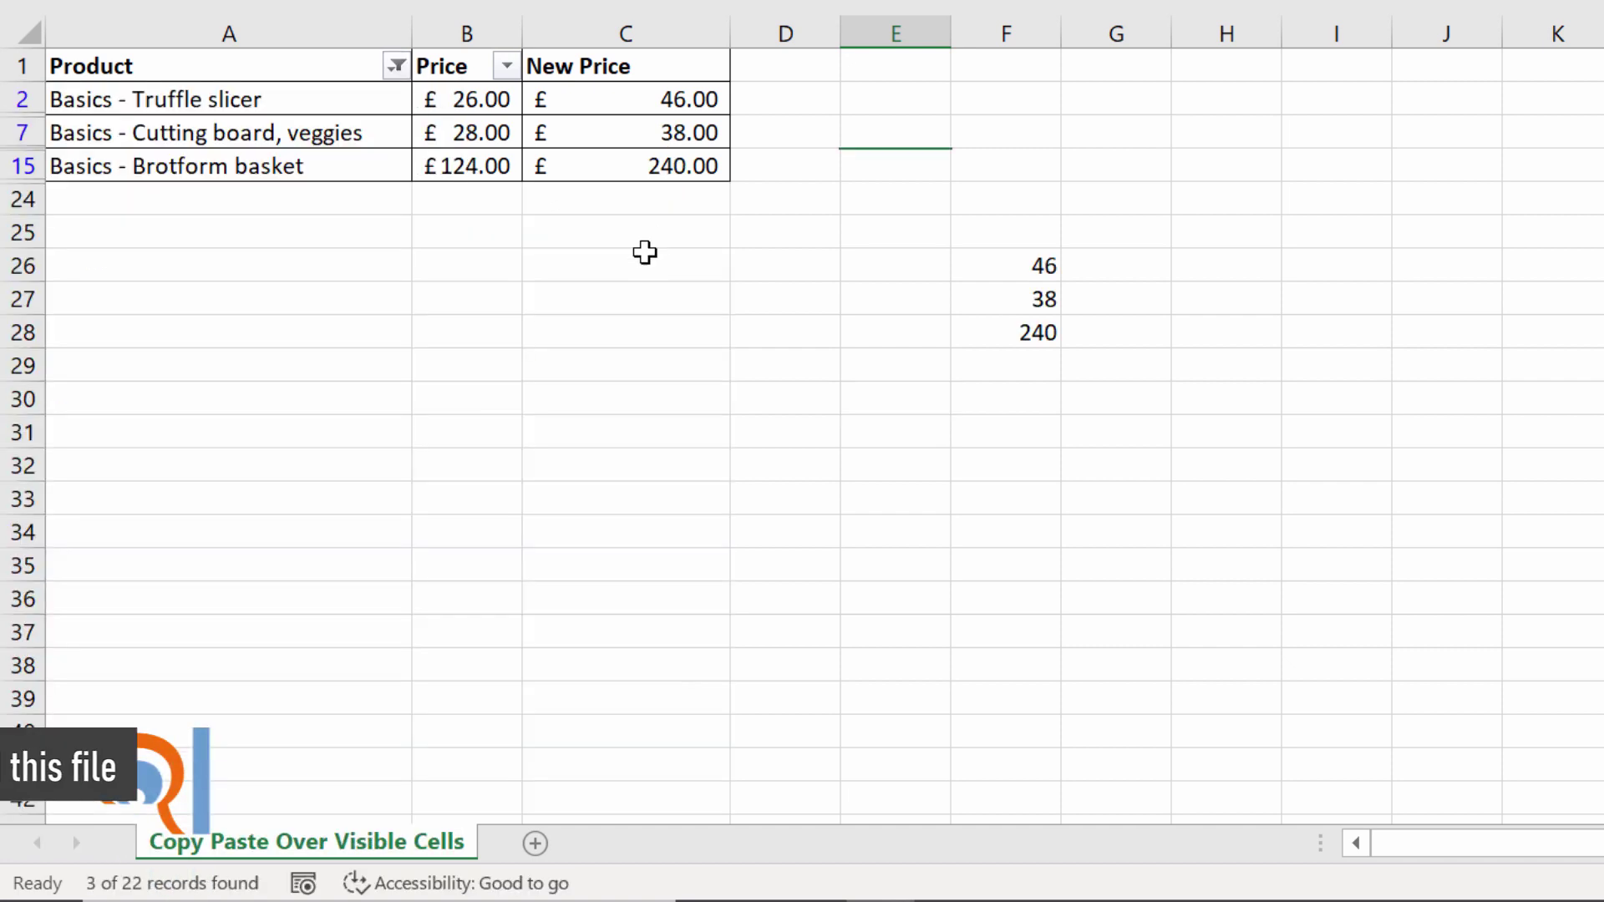
Copy the three visible Basics New Price values and paste them into Price starting at B2
{"action": "left_click", "coordinate": [667, 100]}
{"action": "left_click_drag", "start_coordinate": [666, 100], "coordinate": [664, 153]}
{"action": "key", "text": "ctrl+v"}
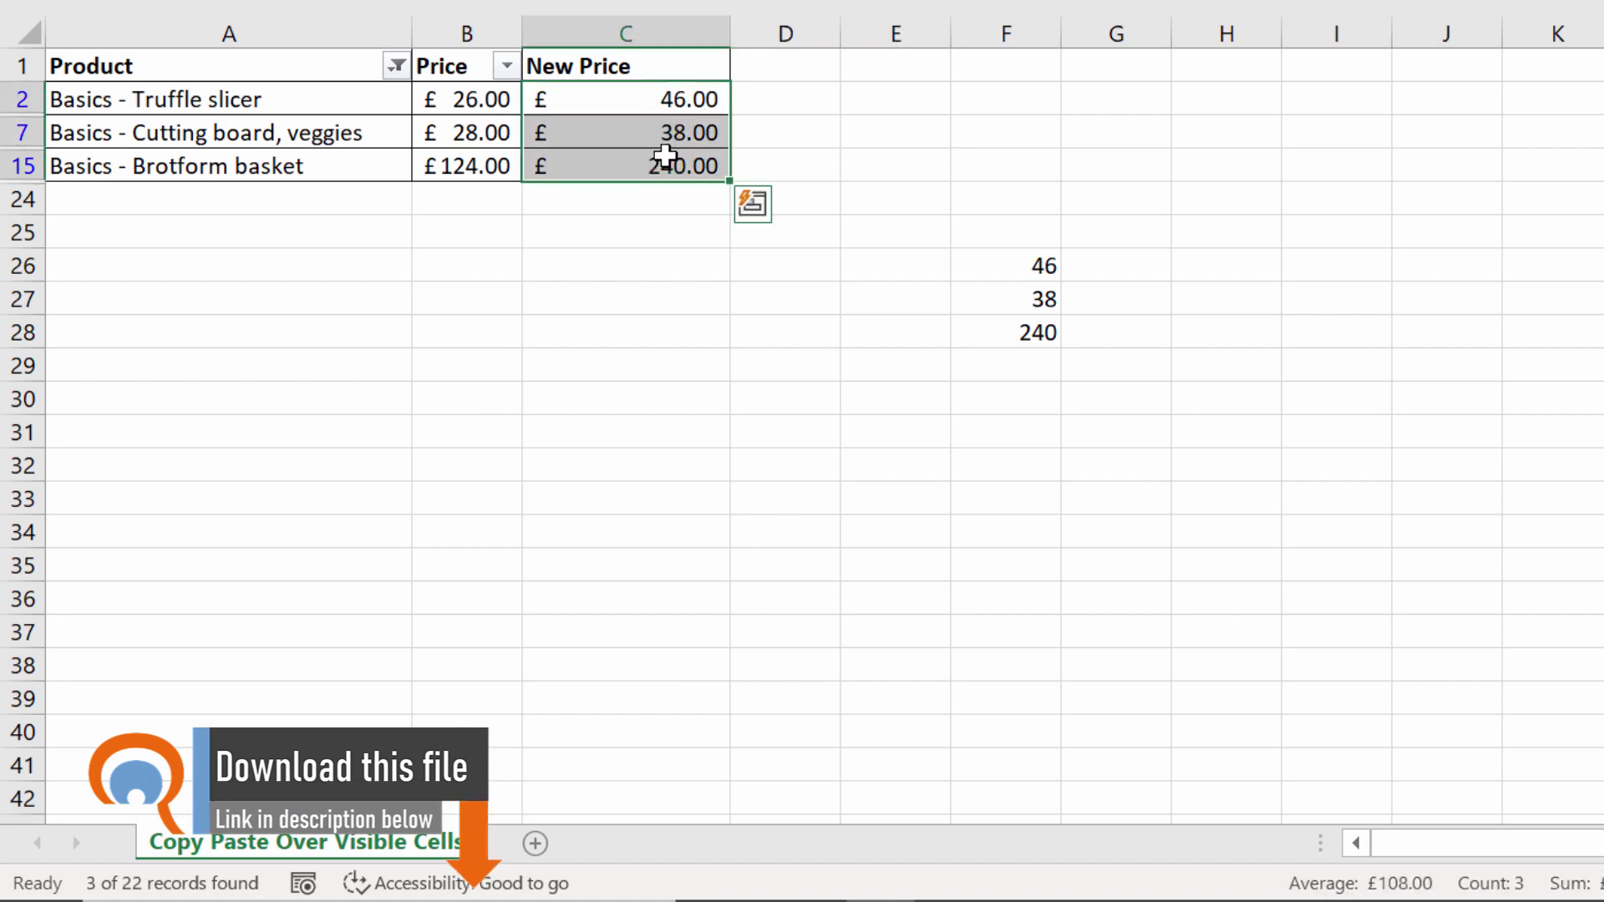
{"action": "key", "text": "ctrl+c"}
{"action": "left_click", "coordinate": [468, 99]}
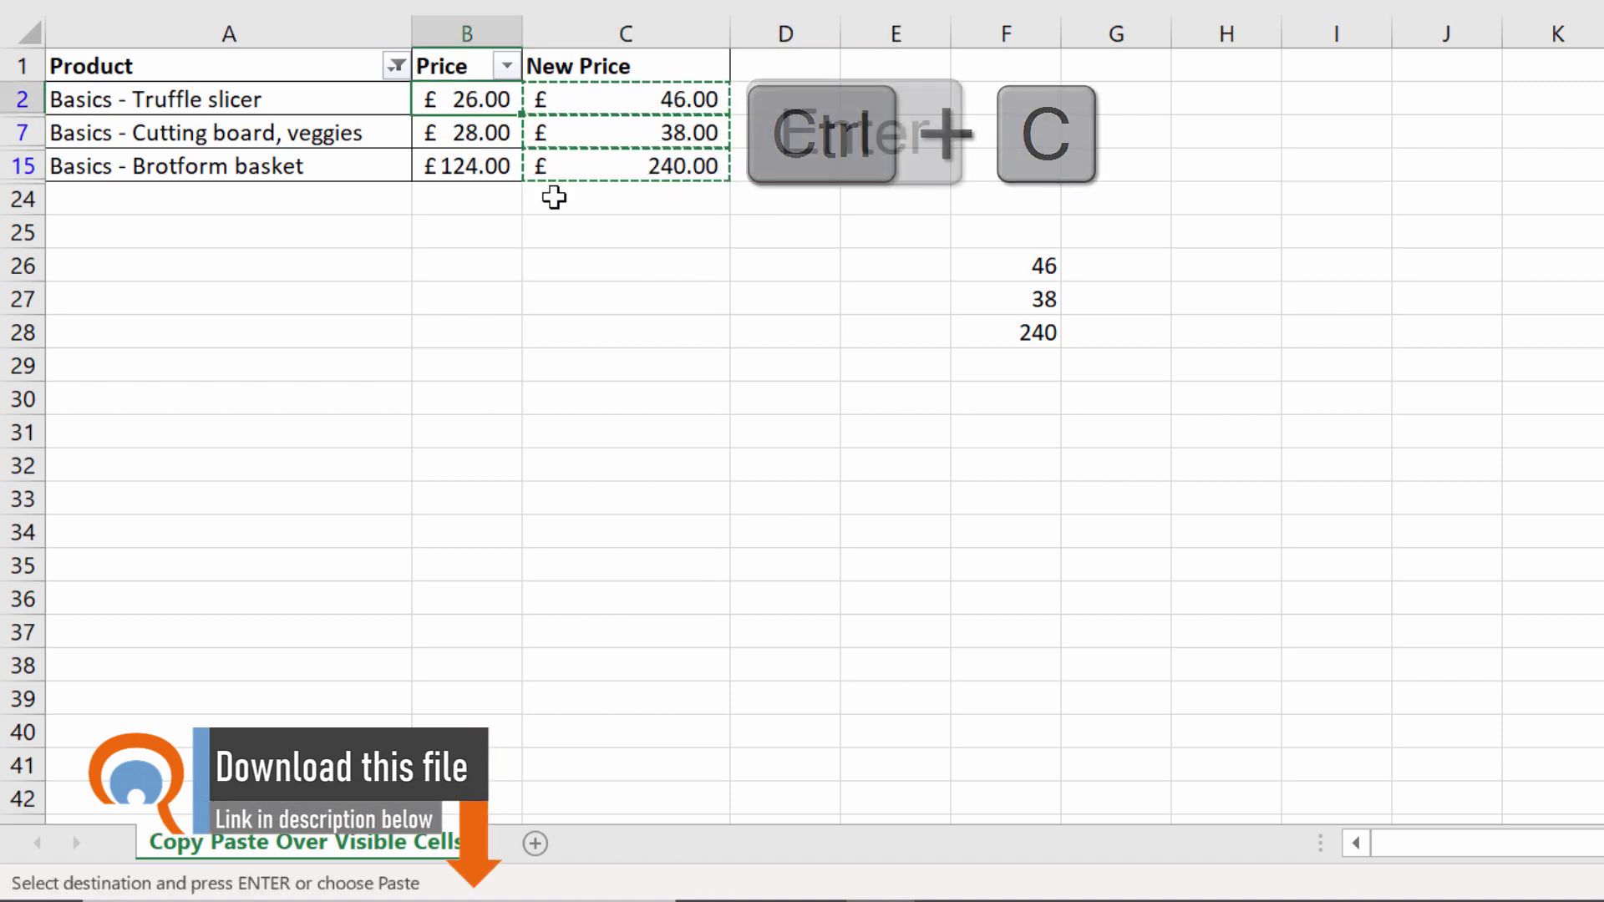
{"action": "key", "text": "Return"}
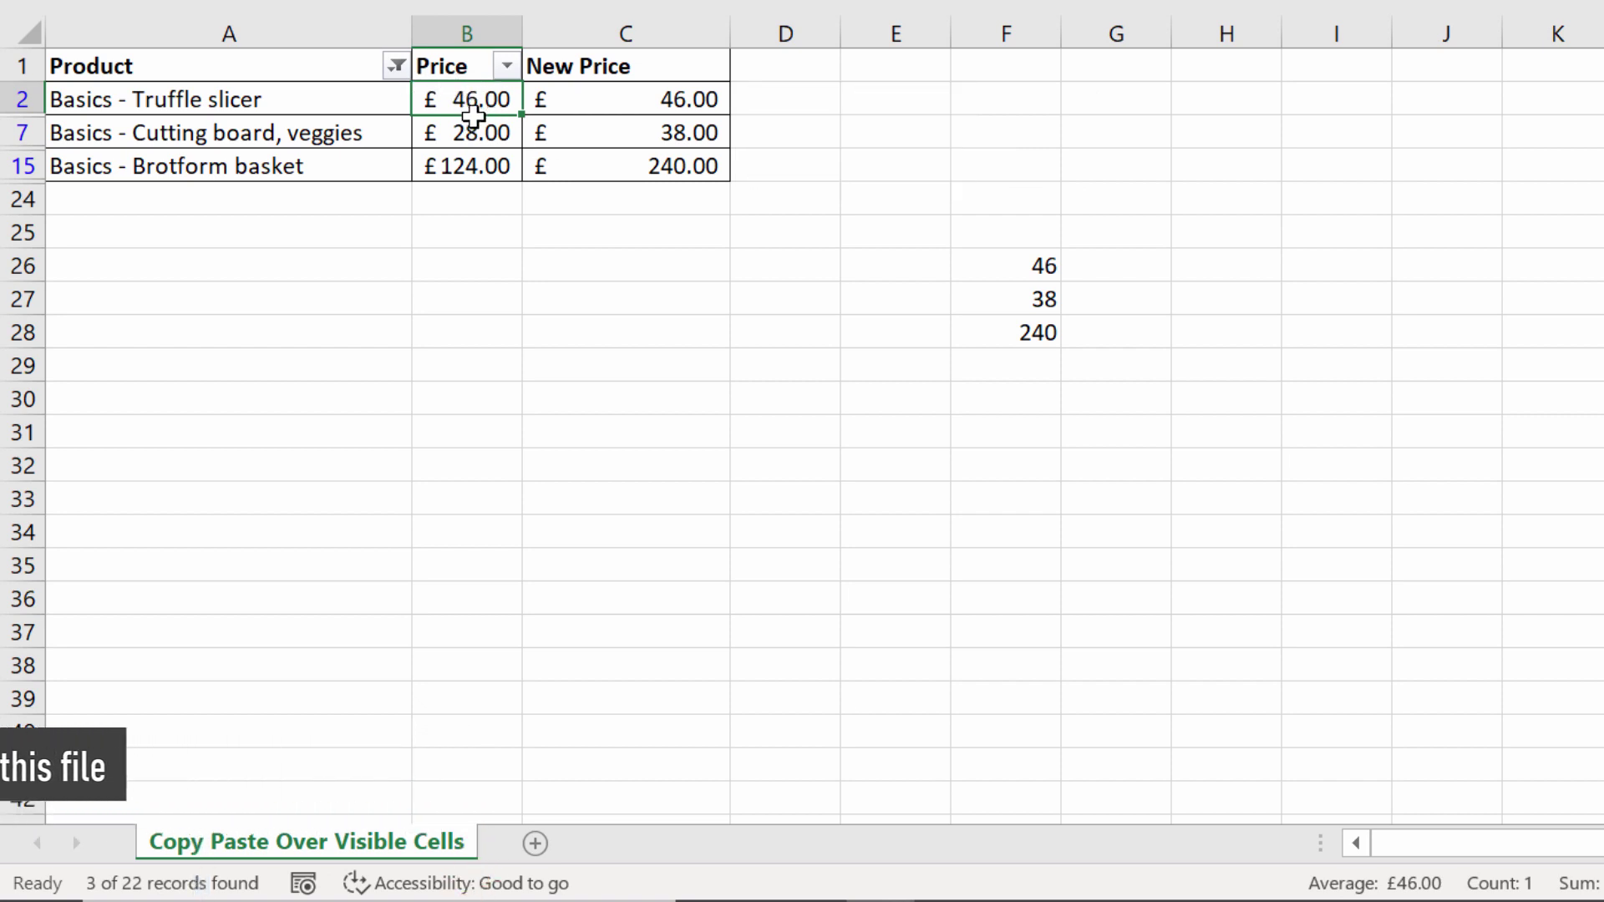
Clear the Product filter to show all rows, then undo to bring back the Basics filter
{"action": "left_click", "coordinate": [396, 66]}
{"action": "left_click", "coordinate": [251, 299]}
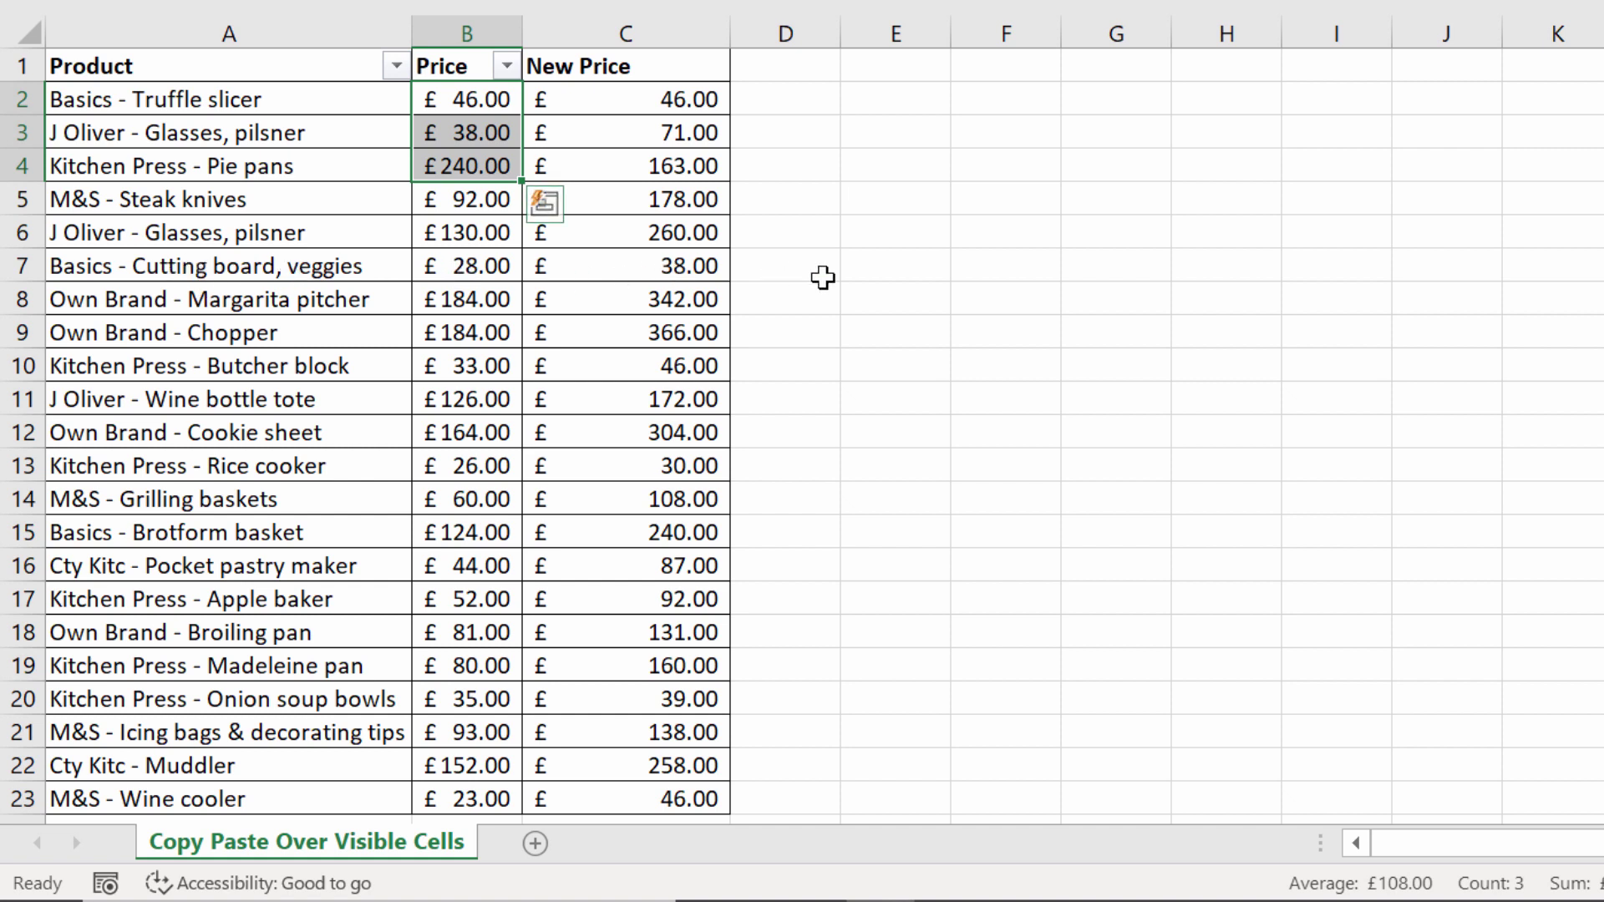
{"action": "key", "text": "ctrl+z"}
{"action": "key", "text": "ctrl+z"}
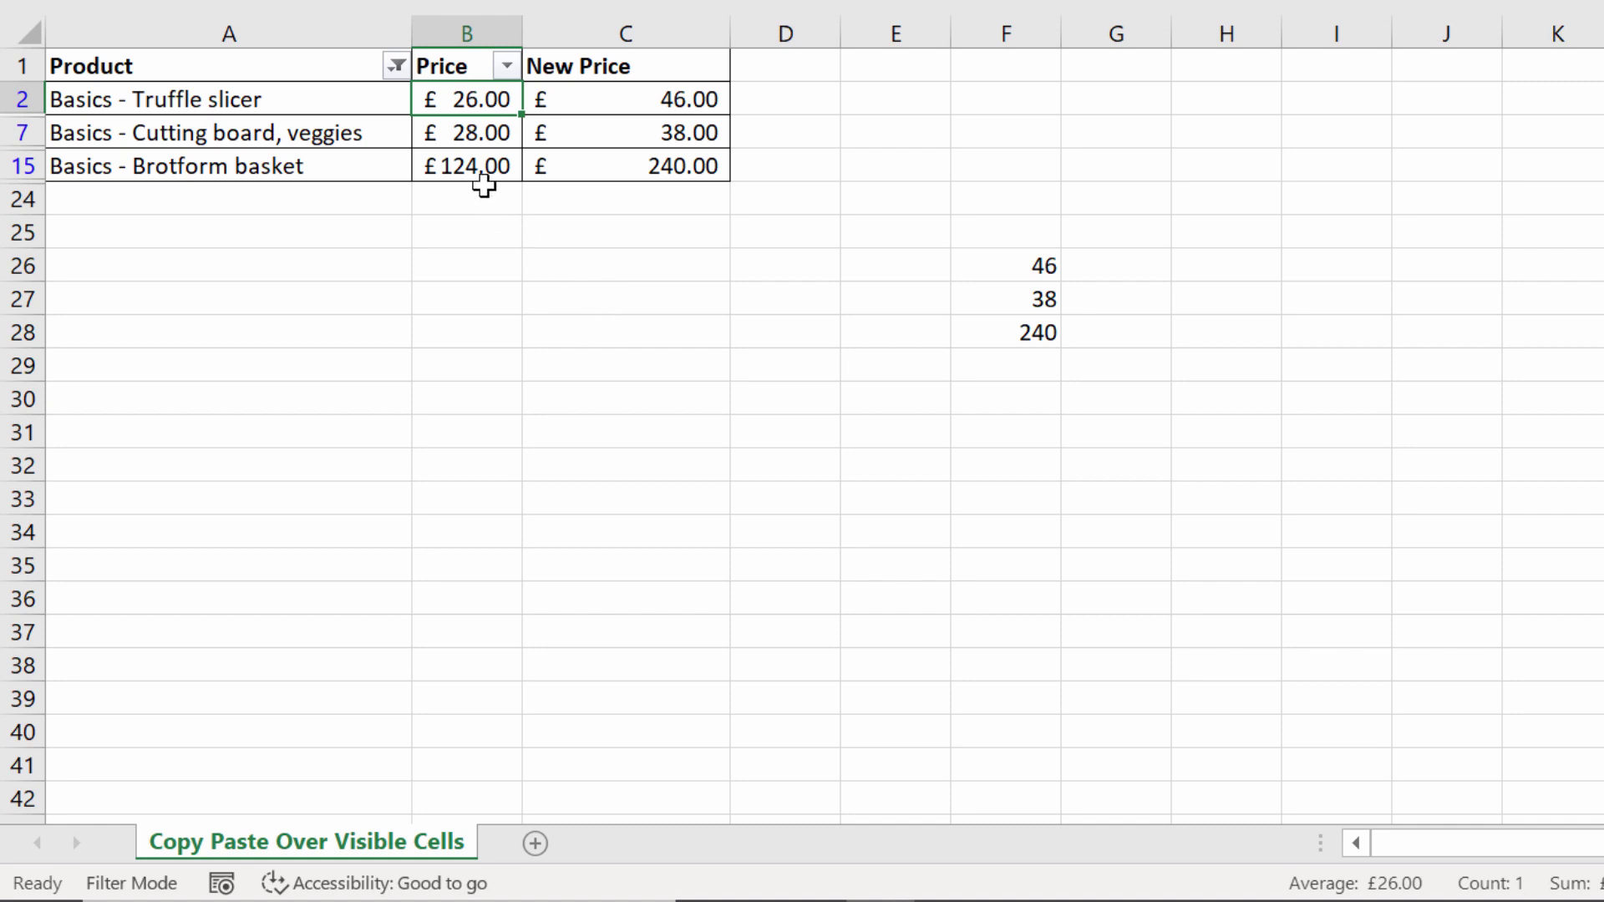
Fill the Basics New Price values 46, 38 and 240 left into their Price cells
{"action": "mouse_move", "coordinate": [465, 92]}
{"action": "left_mouse_down"}
{"action": "mouse_move", "coordinate": [462, 165]}
{"action": "mouse_move", "coordinate": [462, 142]}
{"action": "left_mouse_up"}
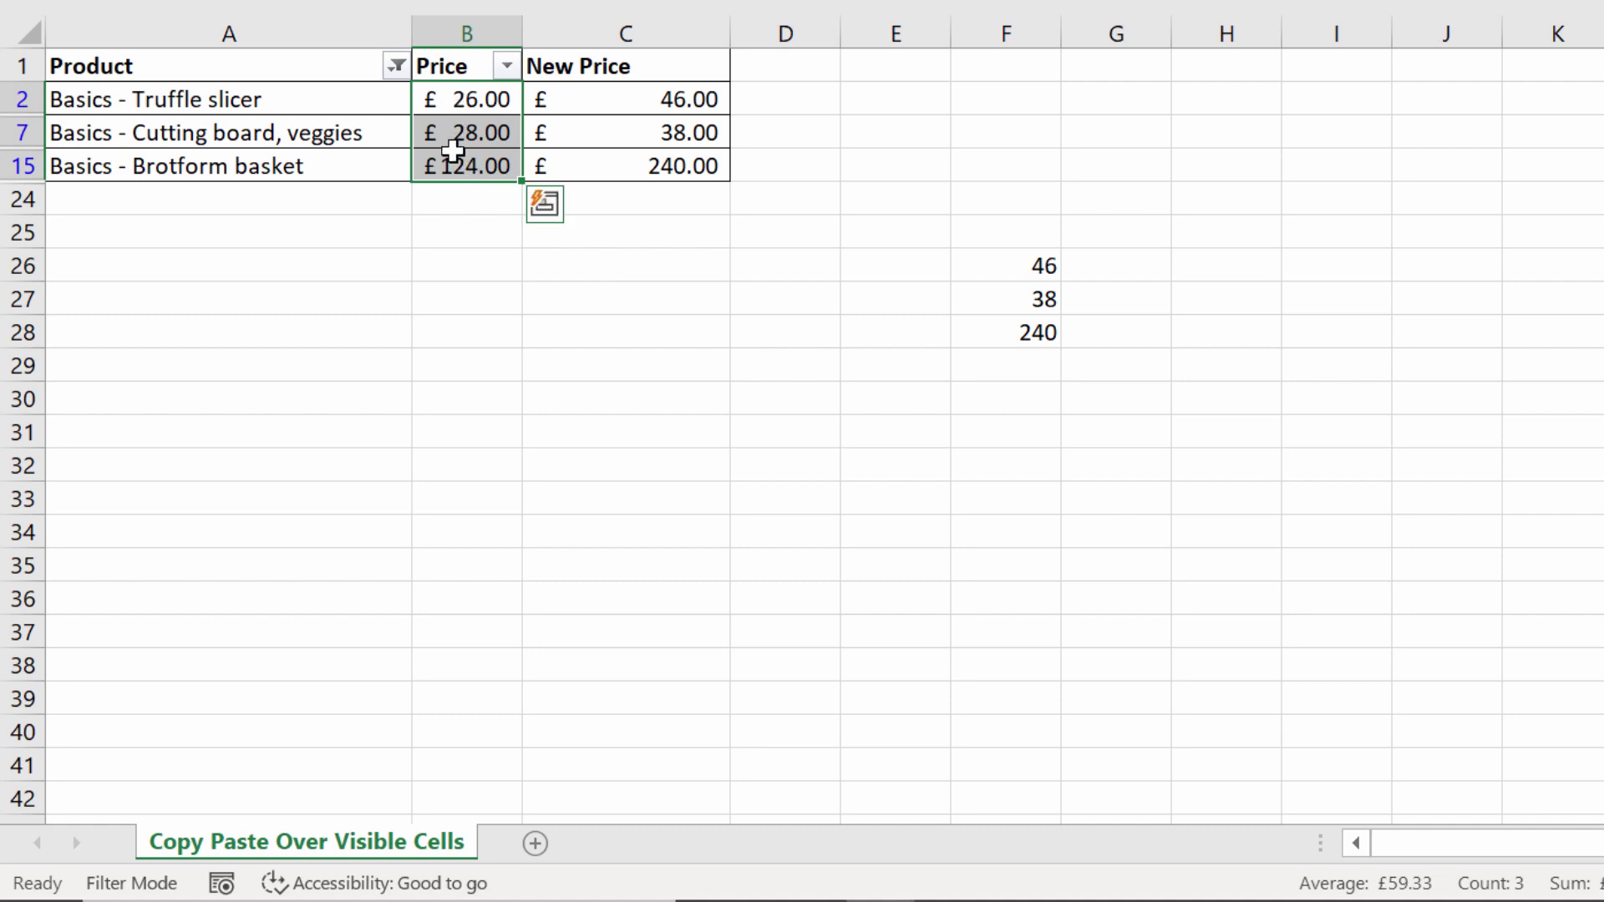
{"action": "left_click_drag", "start_coordinate": [609, 97], "coordinate": [627, 166], "text": "ctrl"}
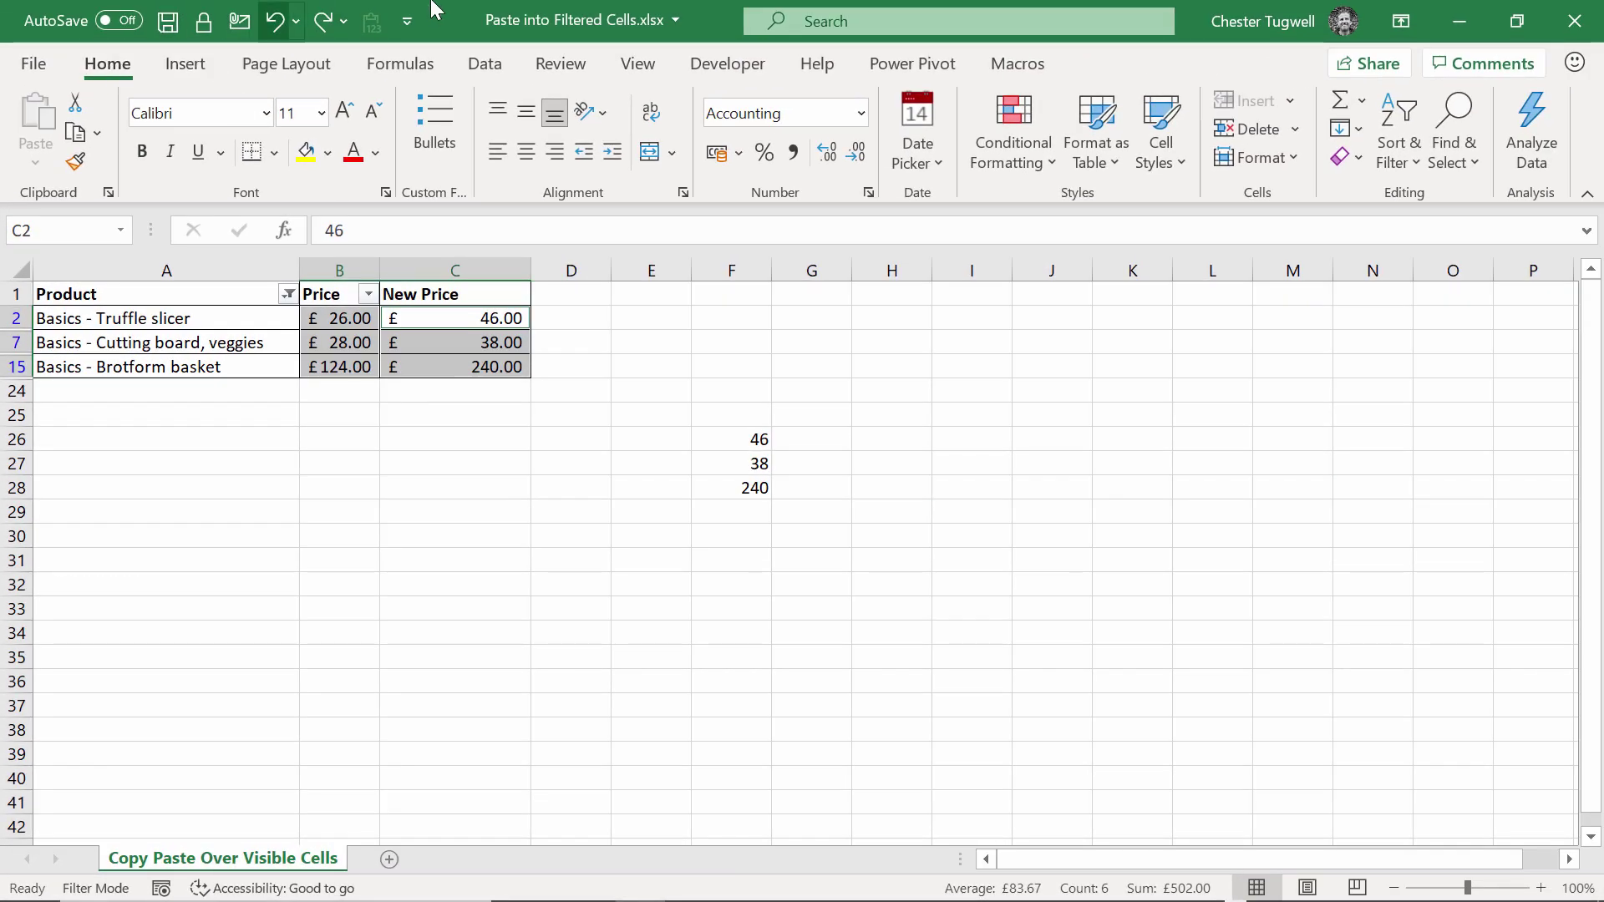
{"action": "left_click", "coordinate": [1360, 130]}
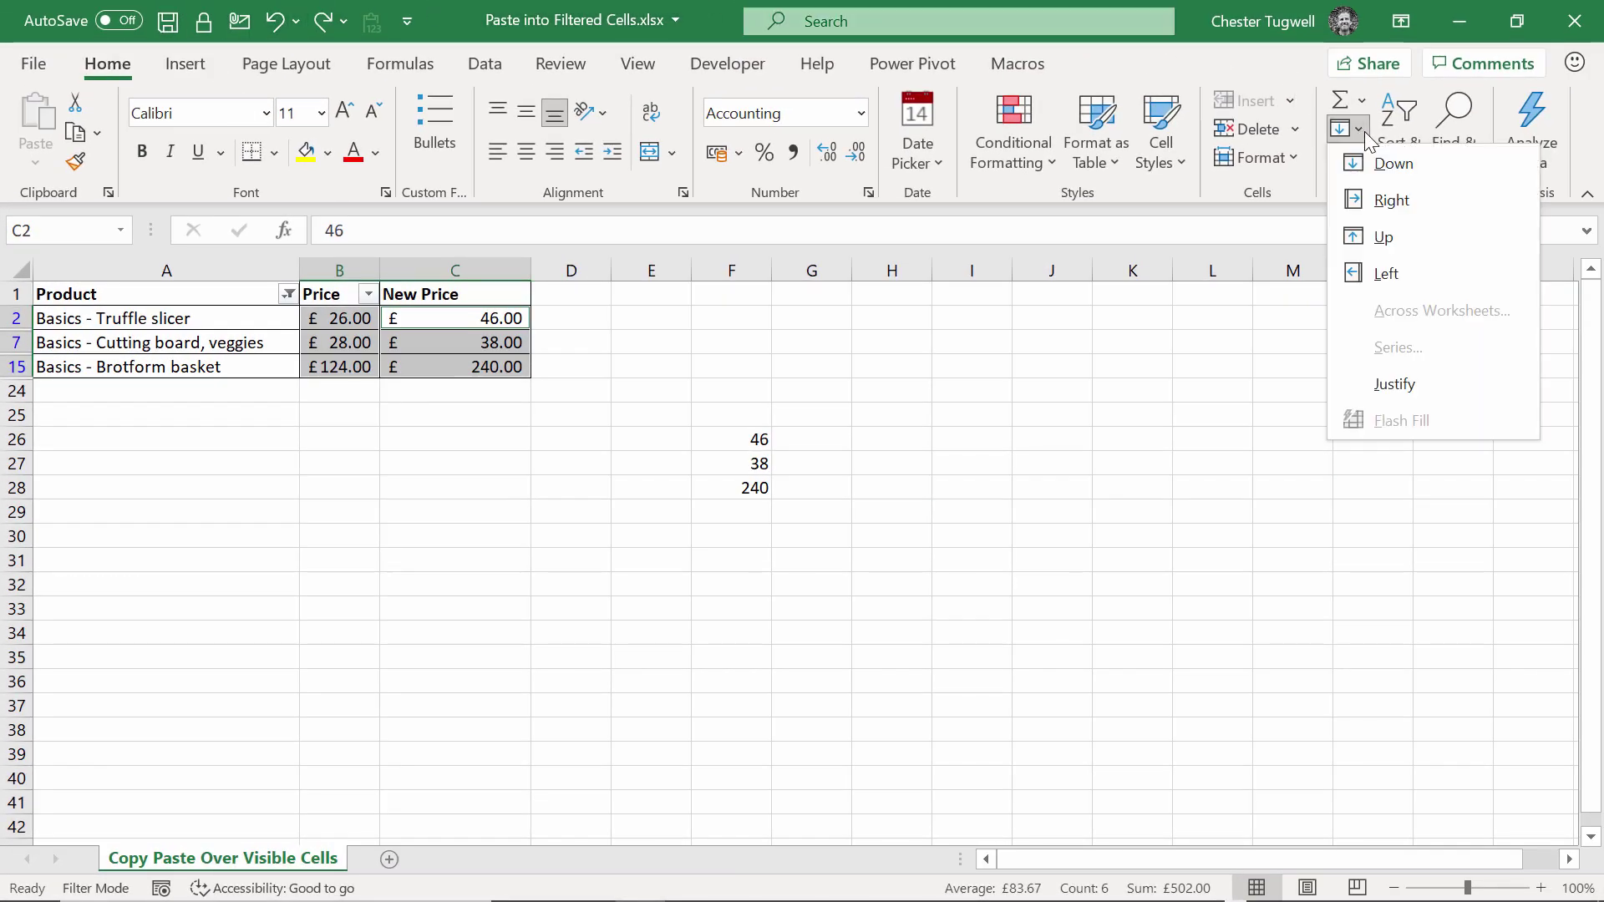
{"action": "left_click", "coordinate": [1379, 289]}
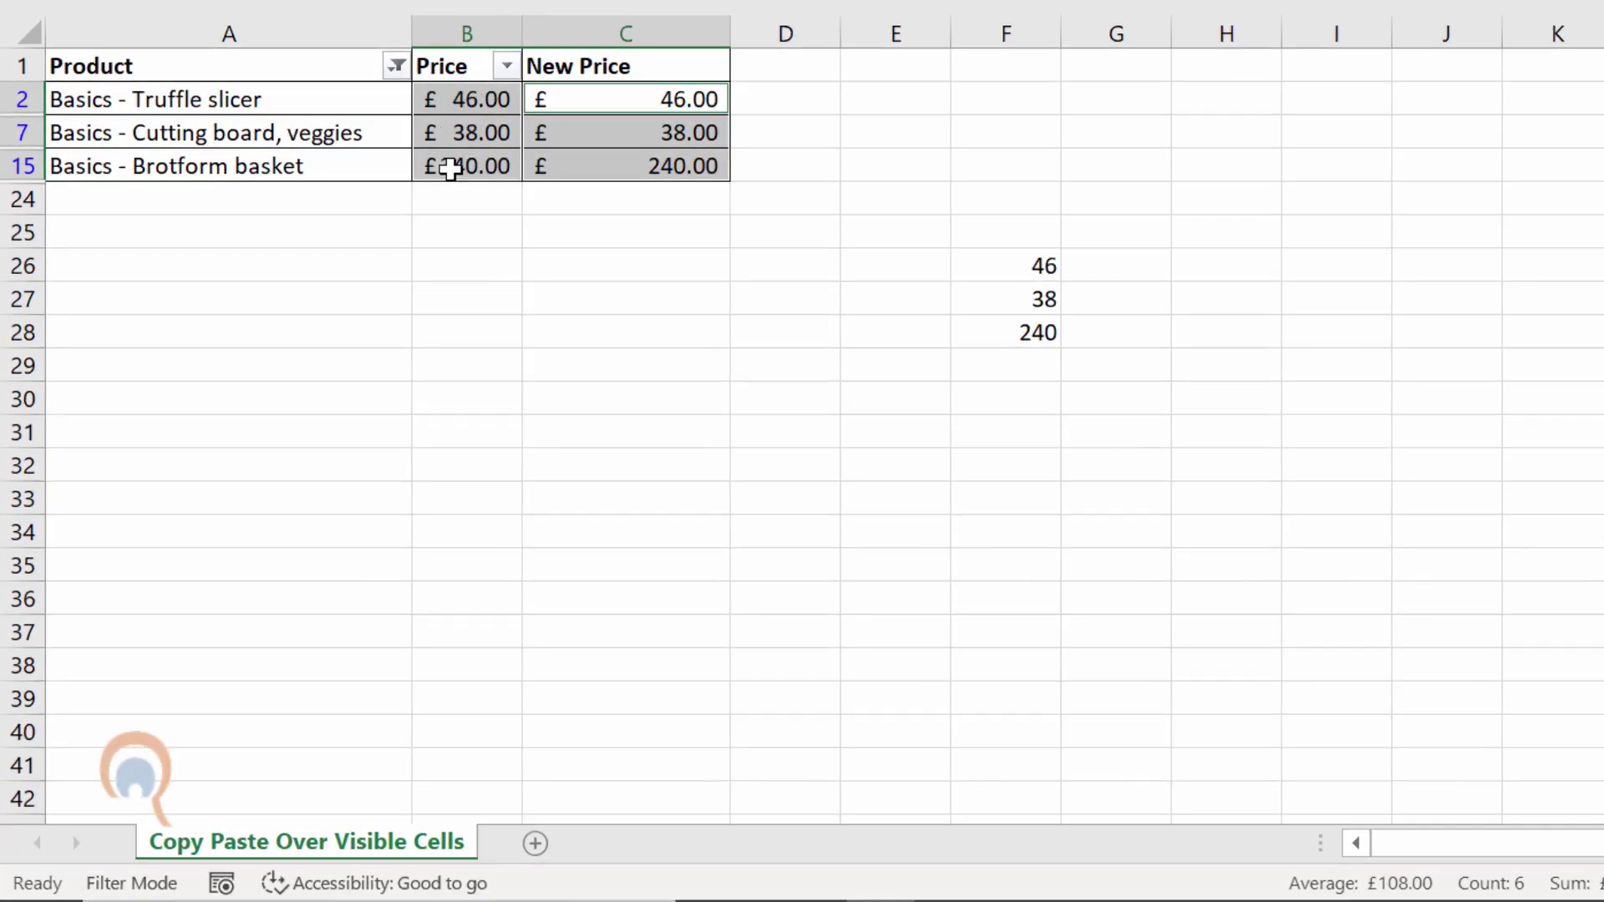
Clear the Product filter, check rows 2 and 7 for the new prices, then restore the filter
{"action": "left_click", "coordinate": [395, 66]}
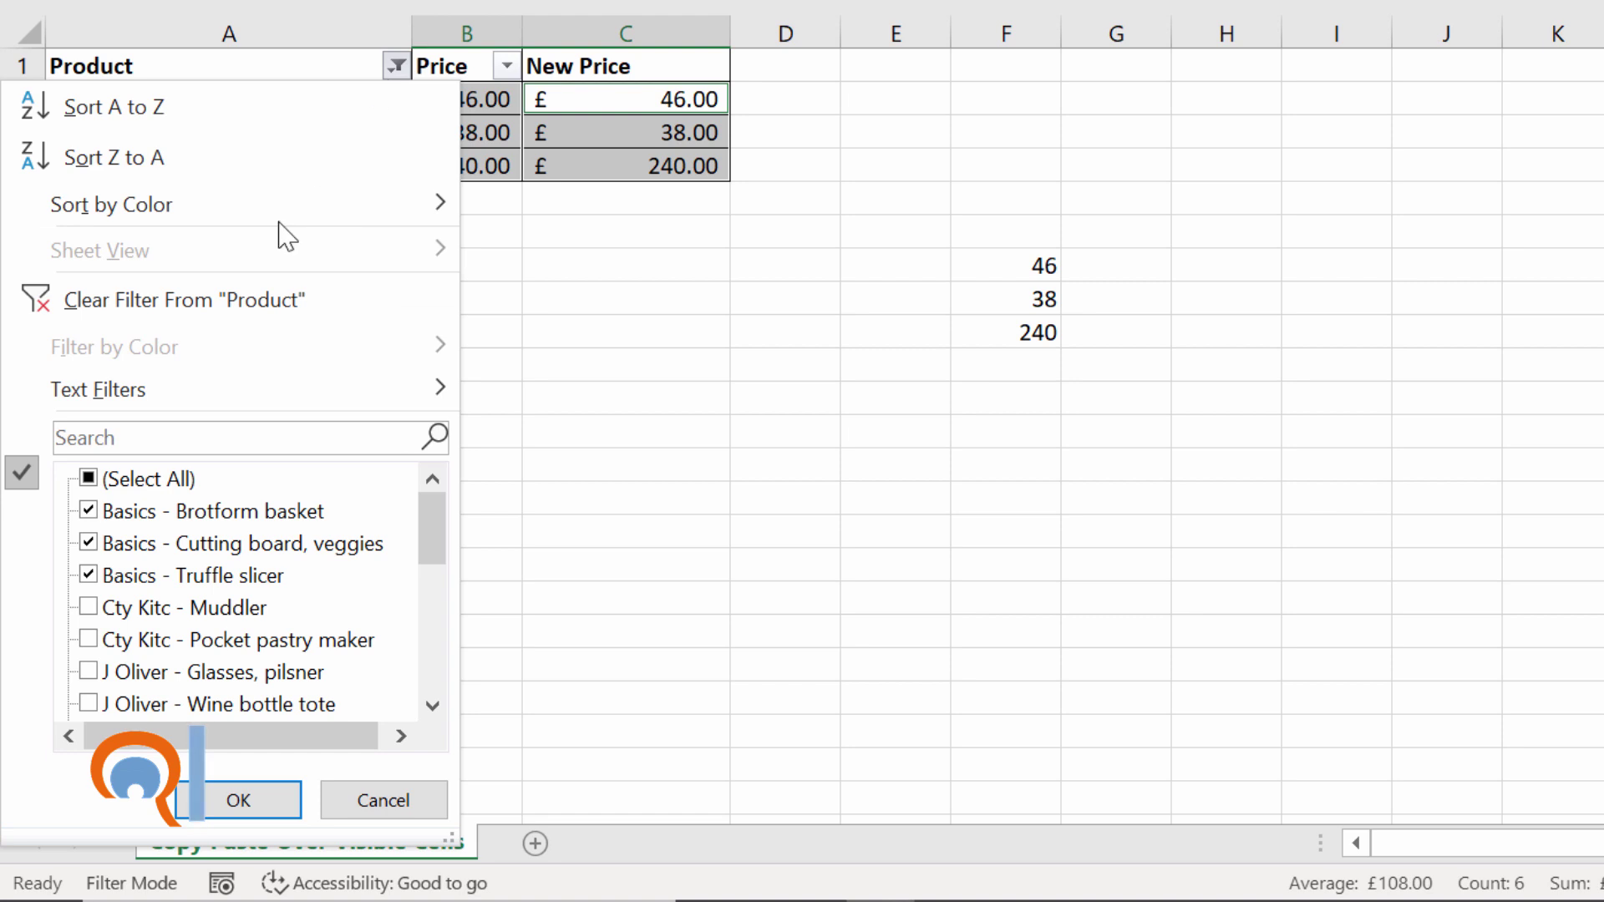
{"action": "left_click", "coordinate": [238, 298]}
{"action": "left_click", "coordinate": [1016, 344]}
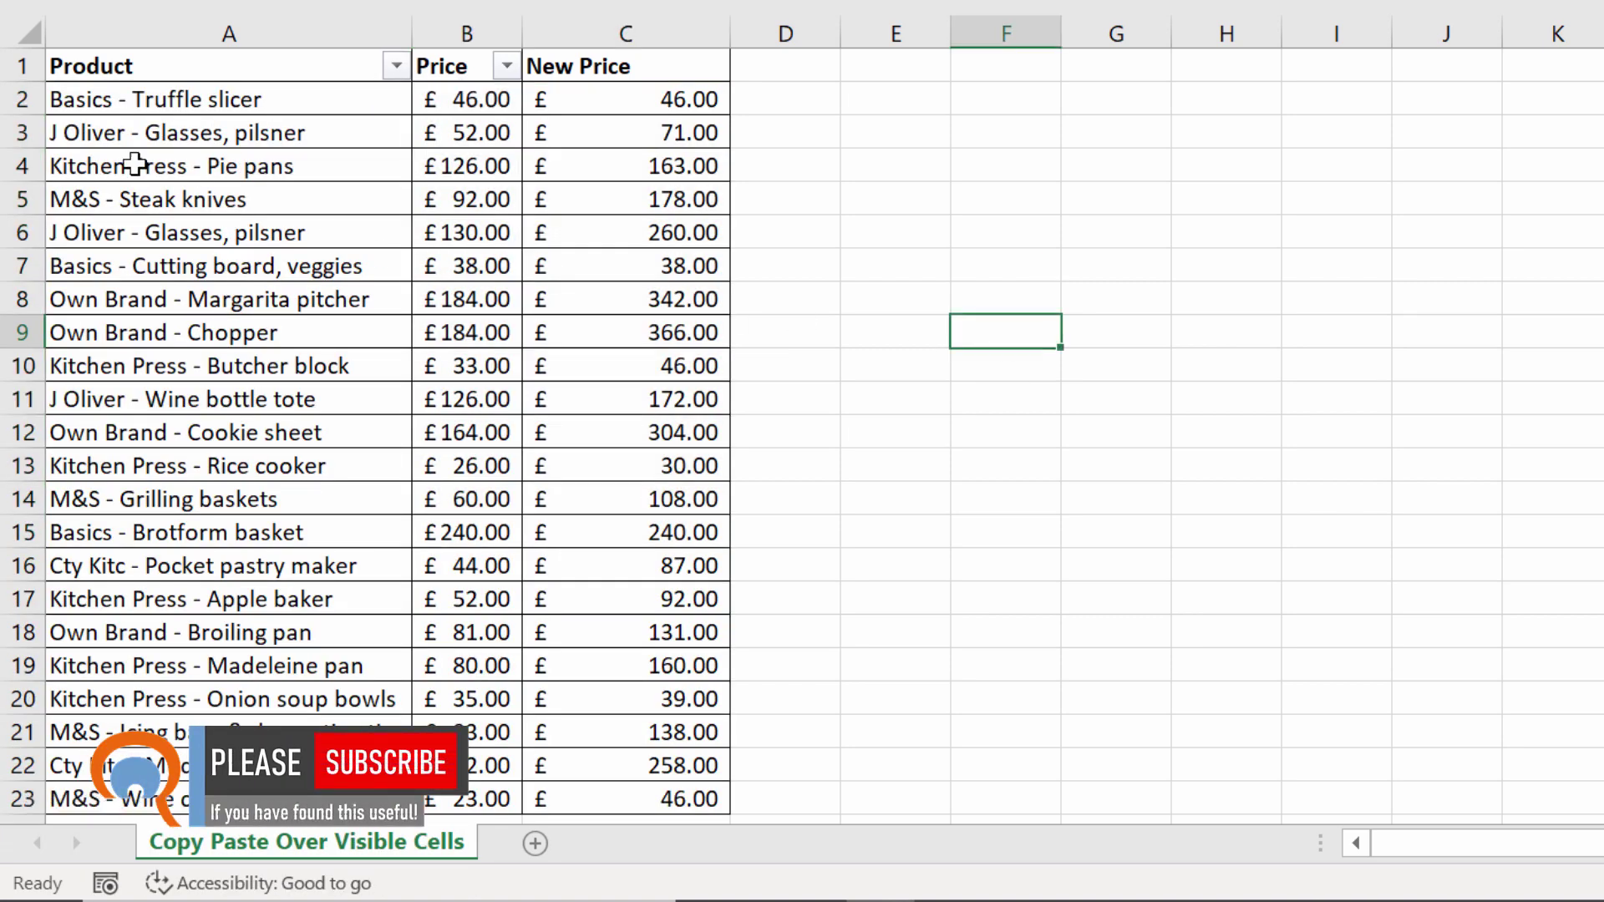
{"action": "left_click", "coordinate": [24, 104]}
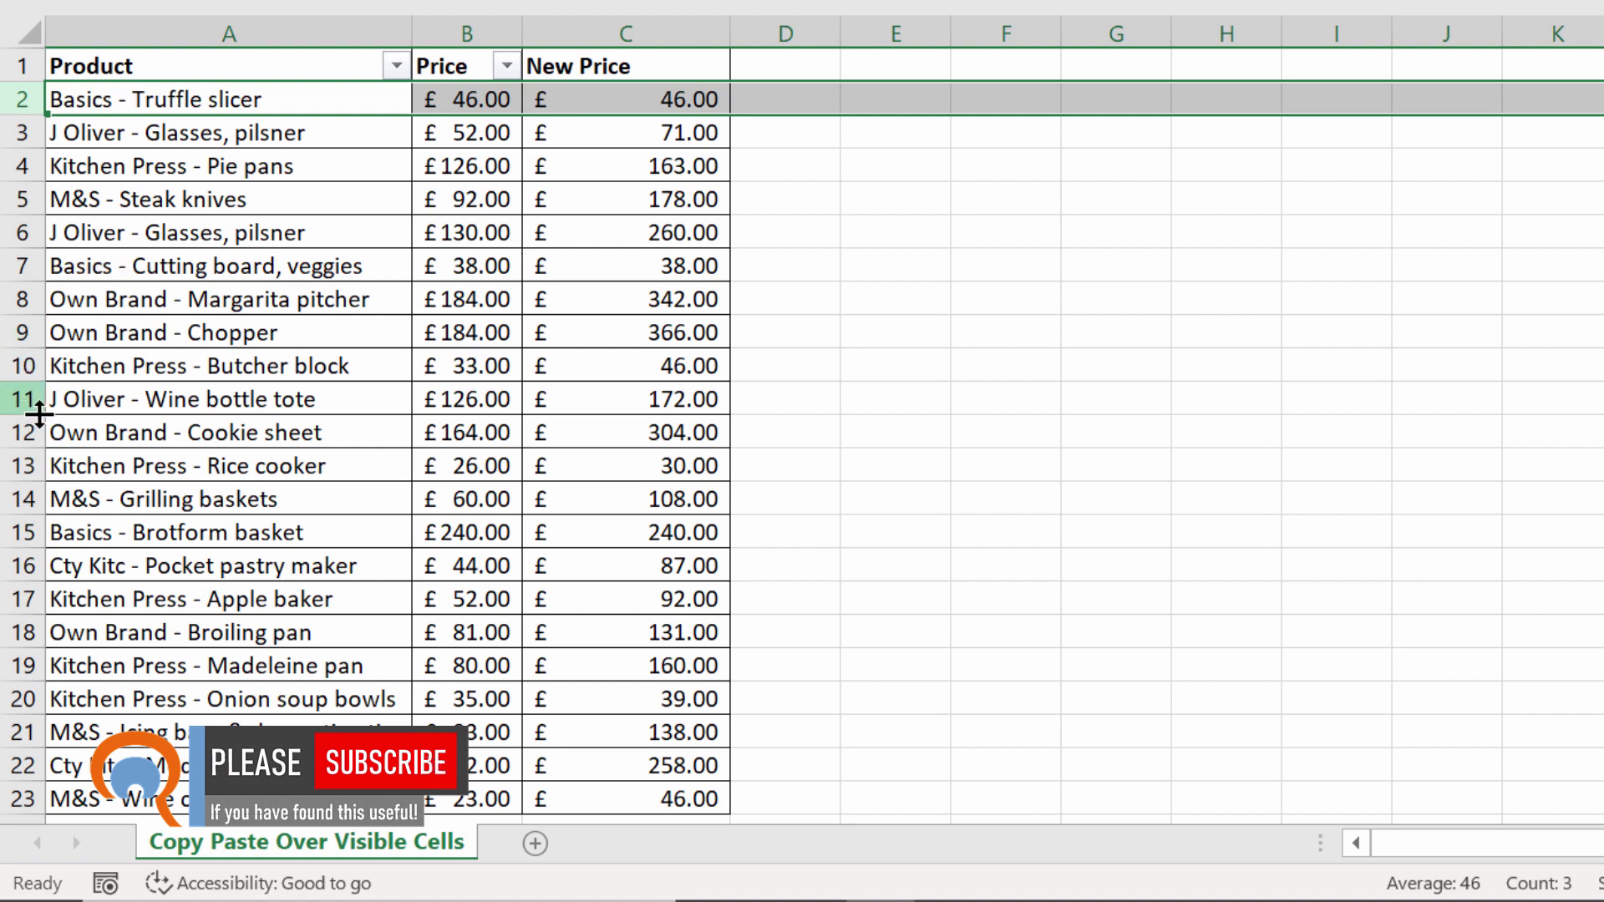
{"action": "left_click", "coordinate": [22, 266]}
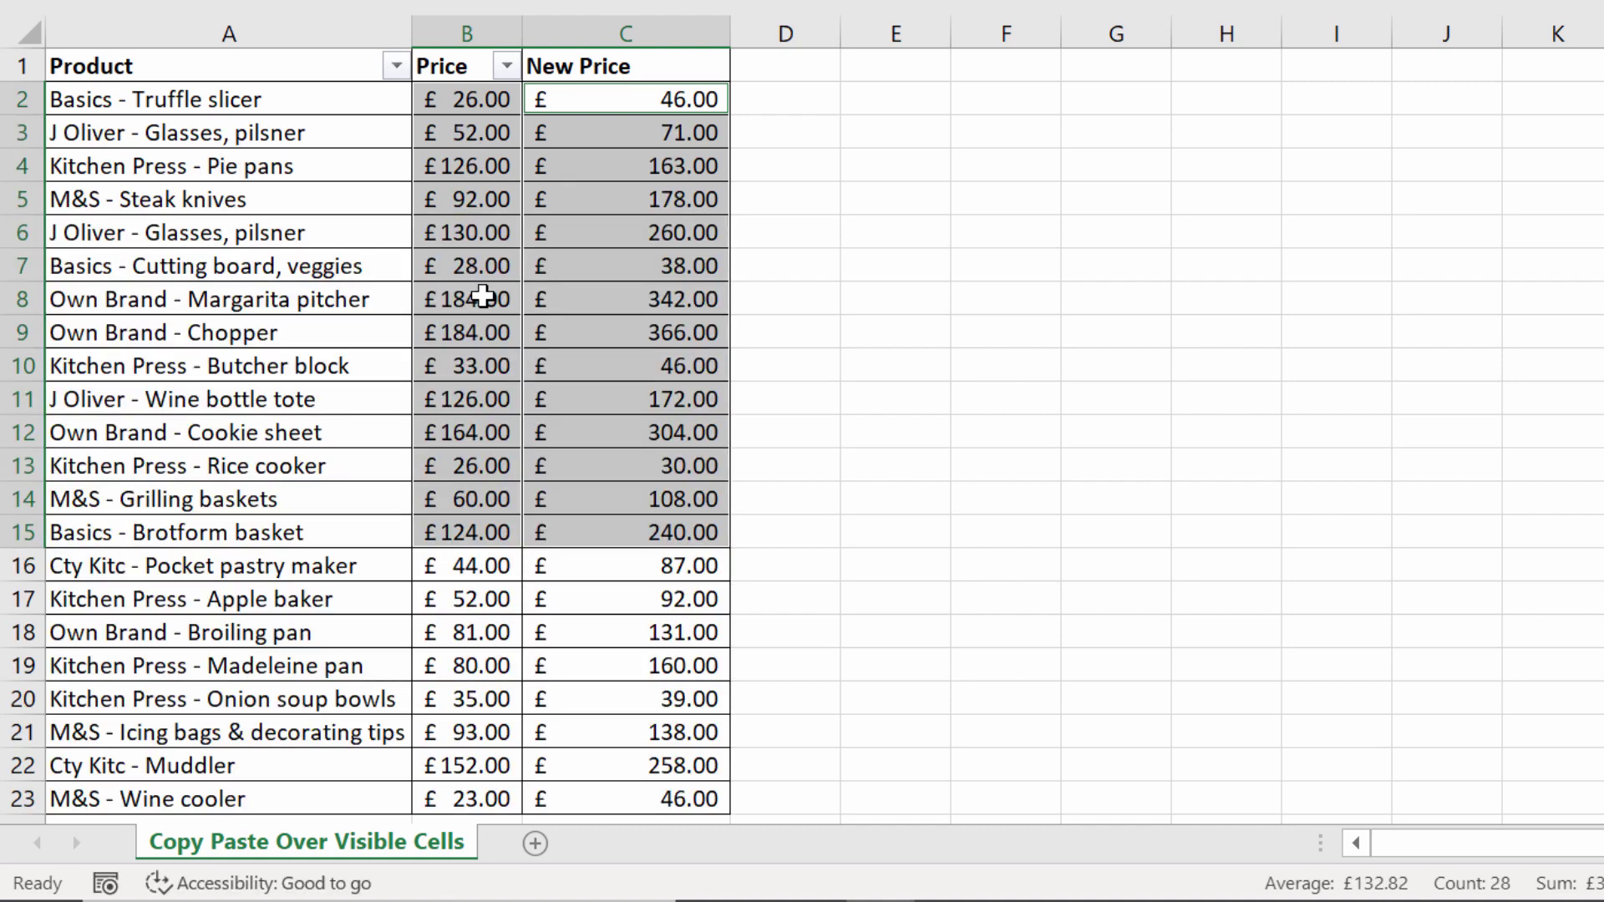
{"action": "key", "text": "ctrl+y"}
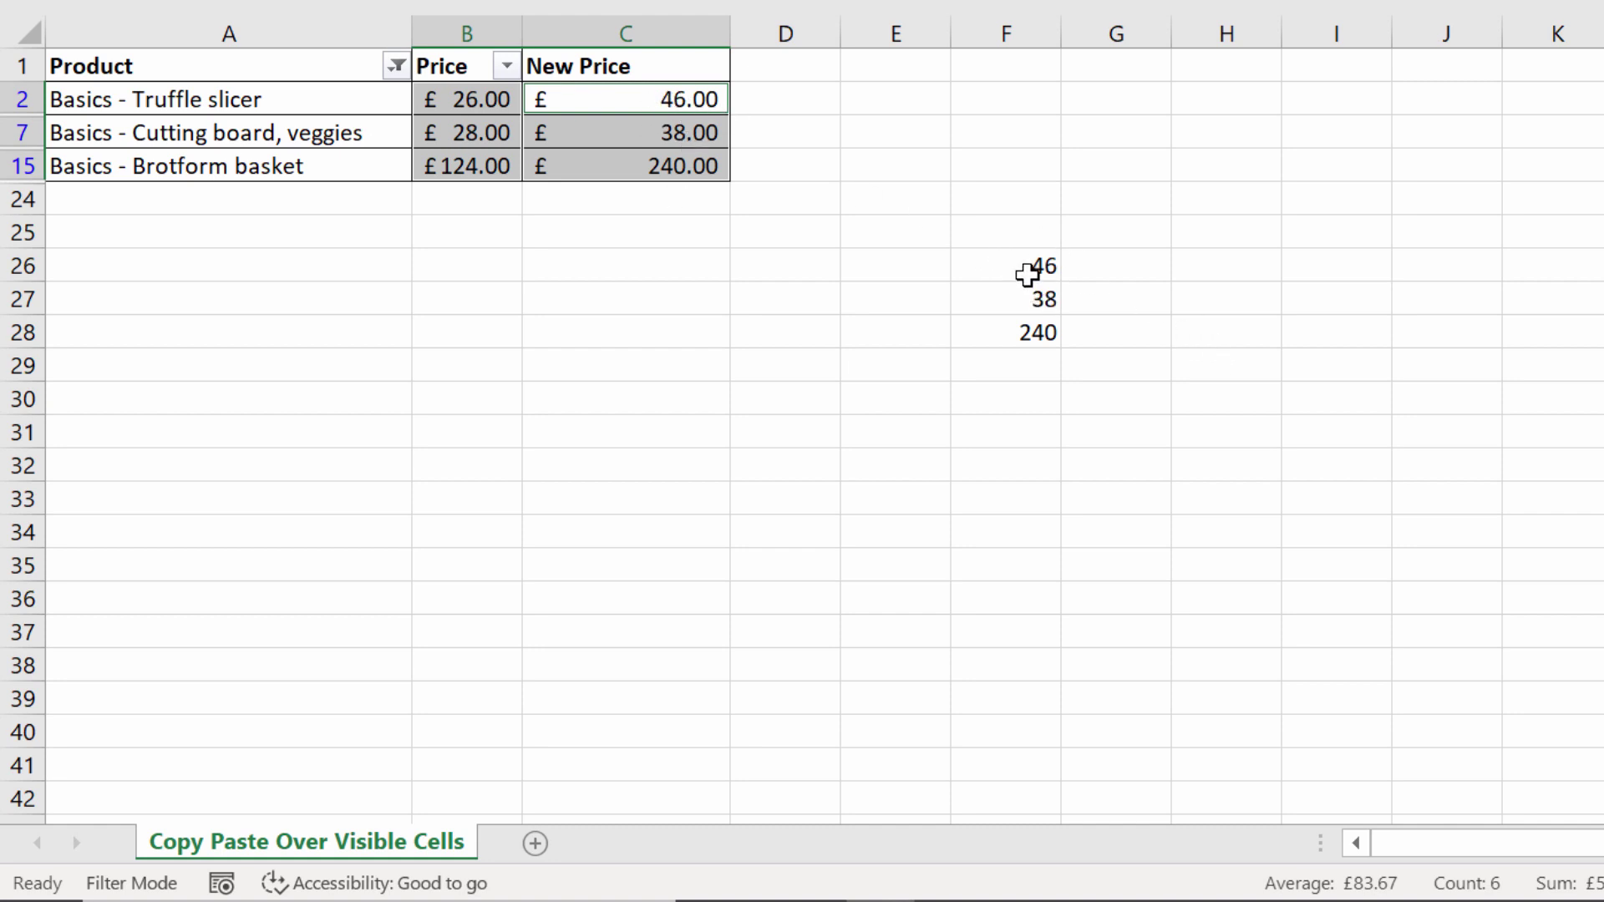
Select the pasted values 46, 38 and 240 in F26:F28, then deselect them
{"action": "left_click_drag", "start_coordinate": [1027, 274], "coordinate": [1025, 333]}
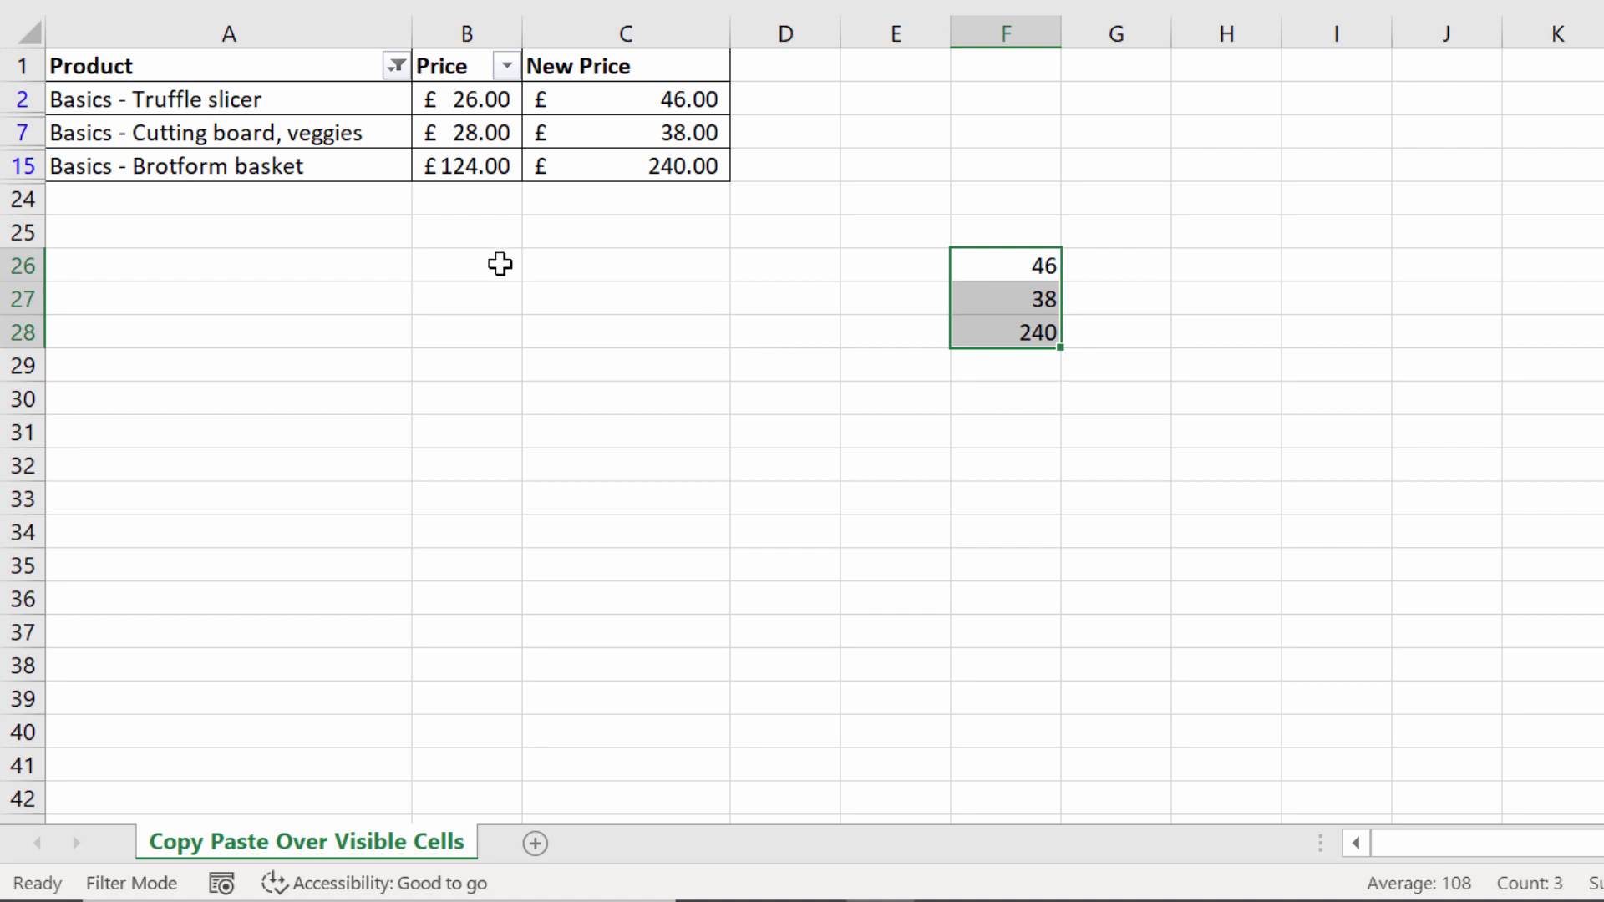
{"action": "key", "text": "Left"}
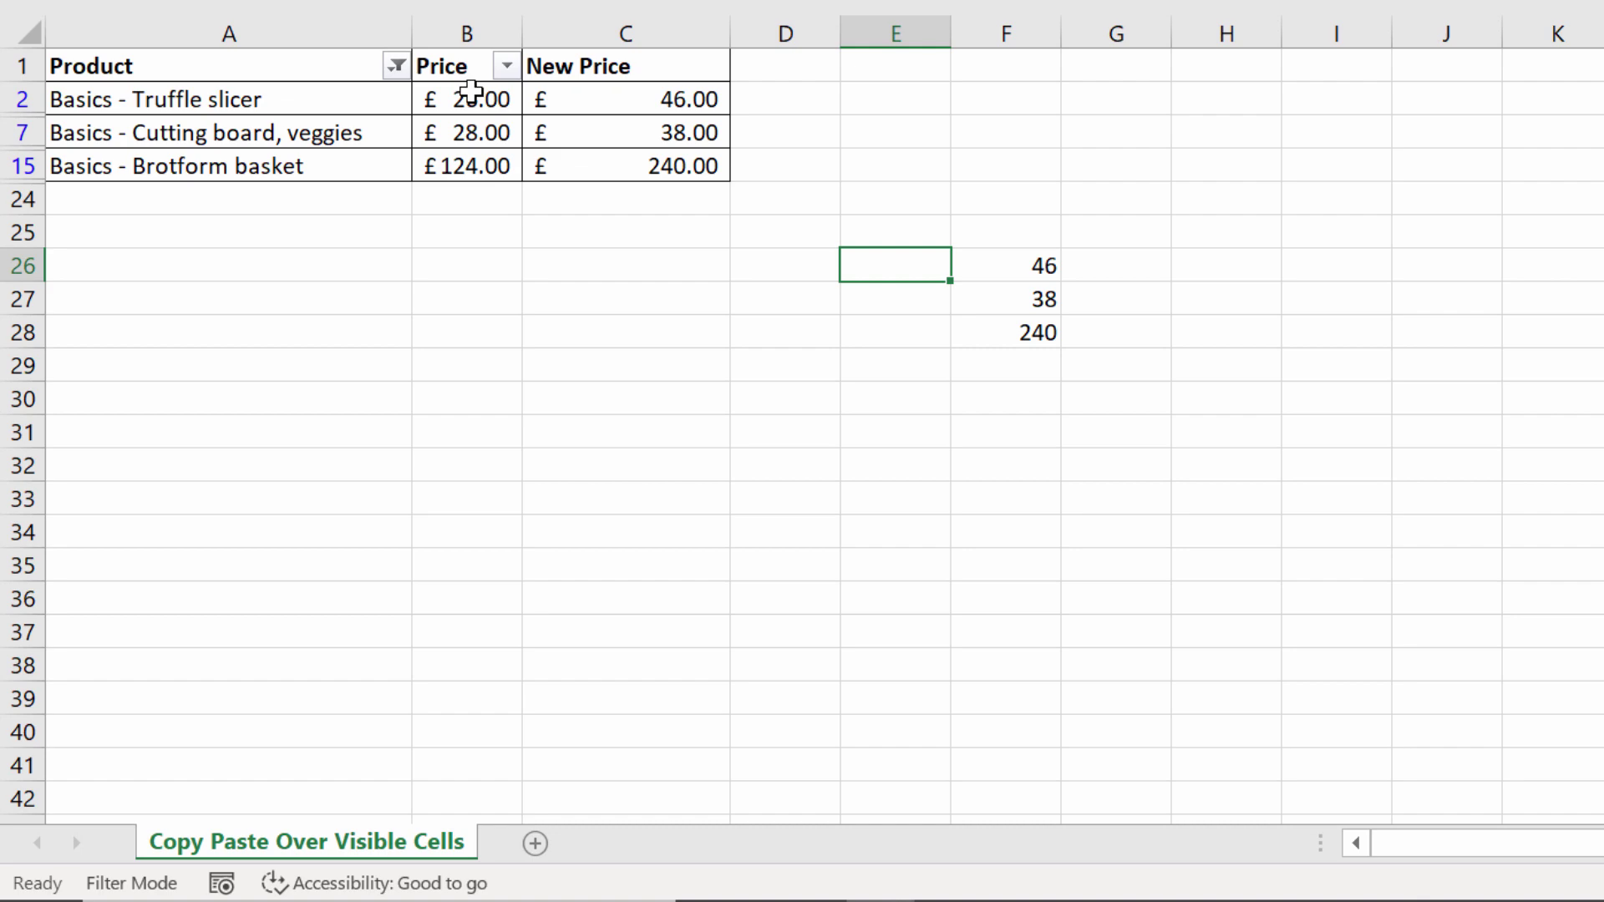
Give the visible Basics Price cells (£26.00, £28.00, £124.00) a yellow fill
{"action": "left_click_drag", "start_coordinate": [472, 92], "coordinate": [465, 163]}
{"action": "key", "text": "ctrl+v"}
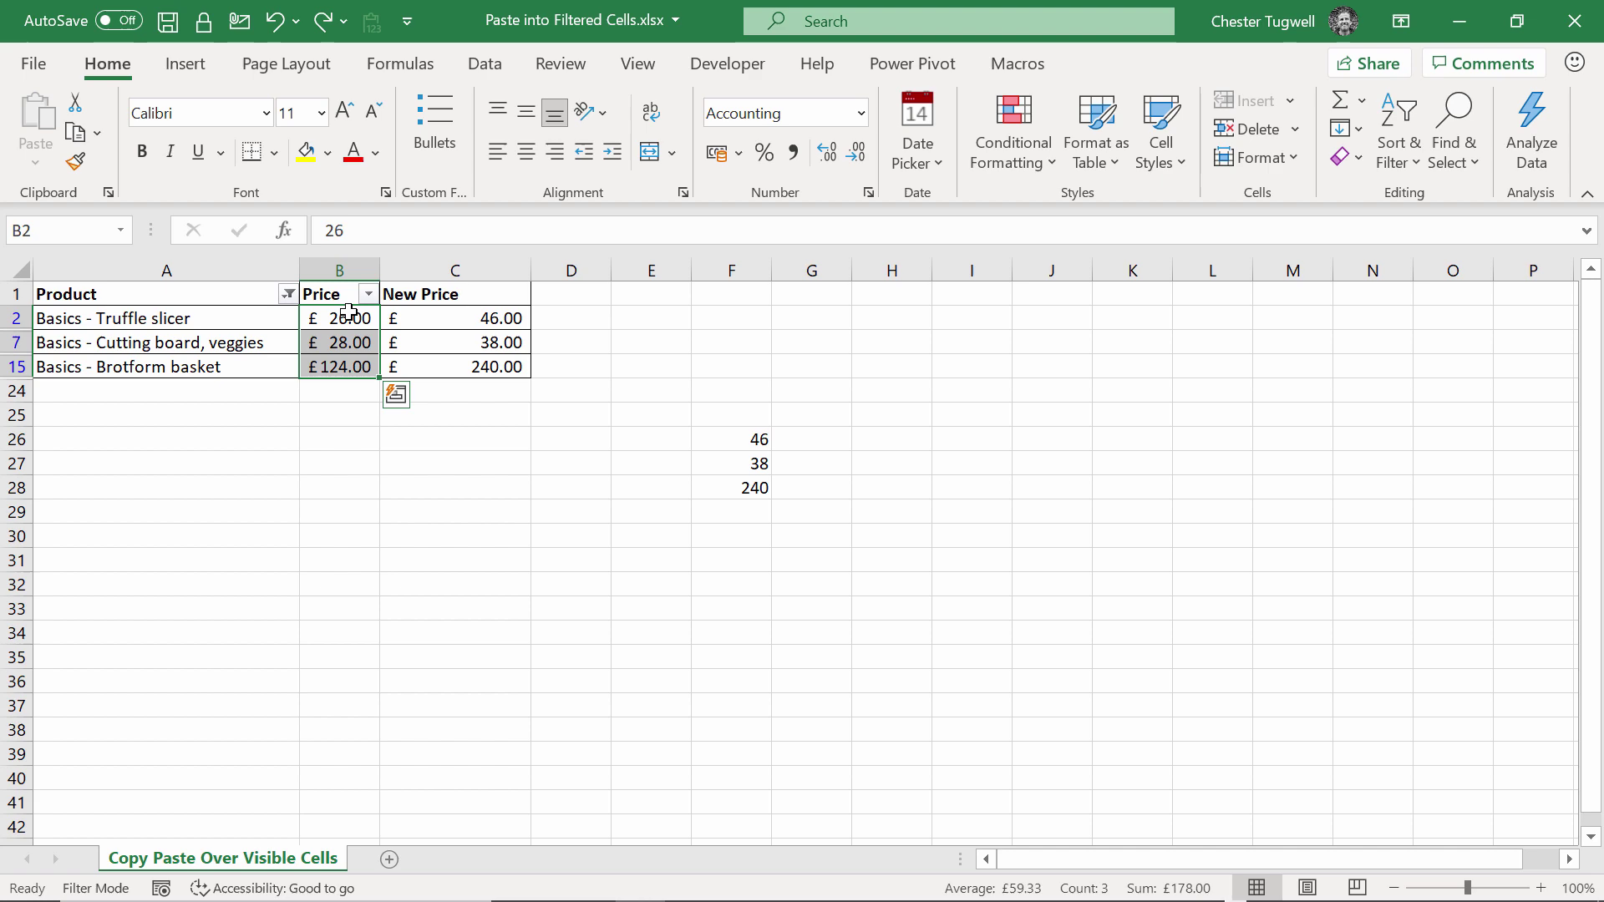
{"action": "left_click", "coordinate": [307, 159]}
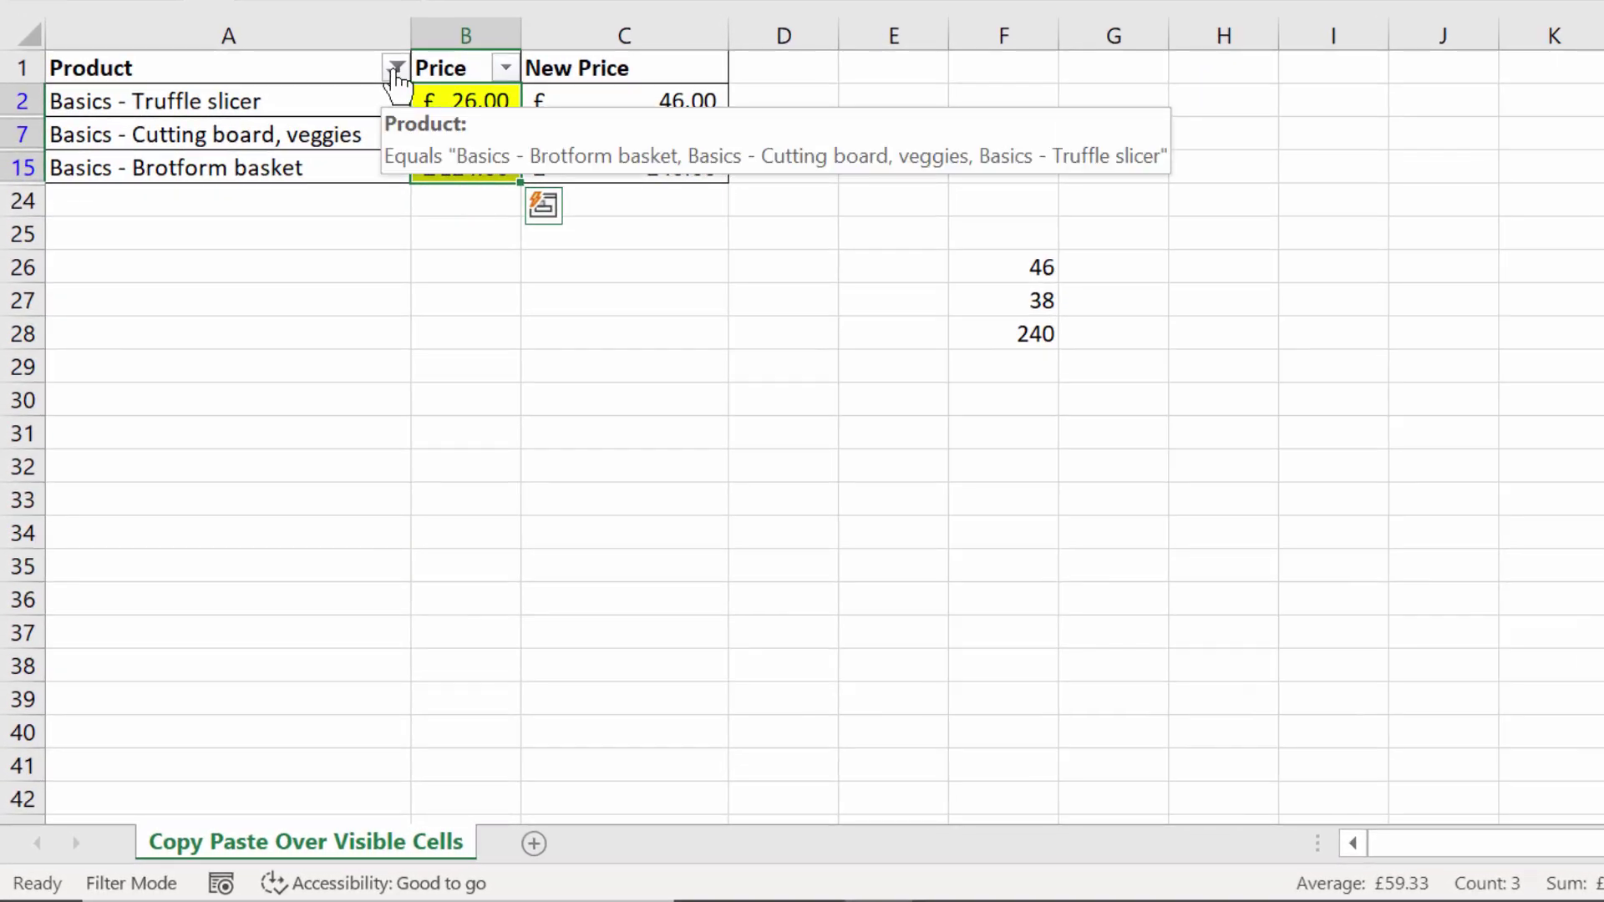
Clear the Product filter and sort yellow Price cells to the top, placing Basics in rows 2–4
{"action": "left_click", "coordinate": [394, 67]}
{"action": "left_click", "coordinate": [125, 309]}
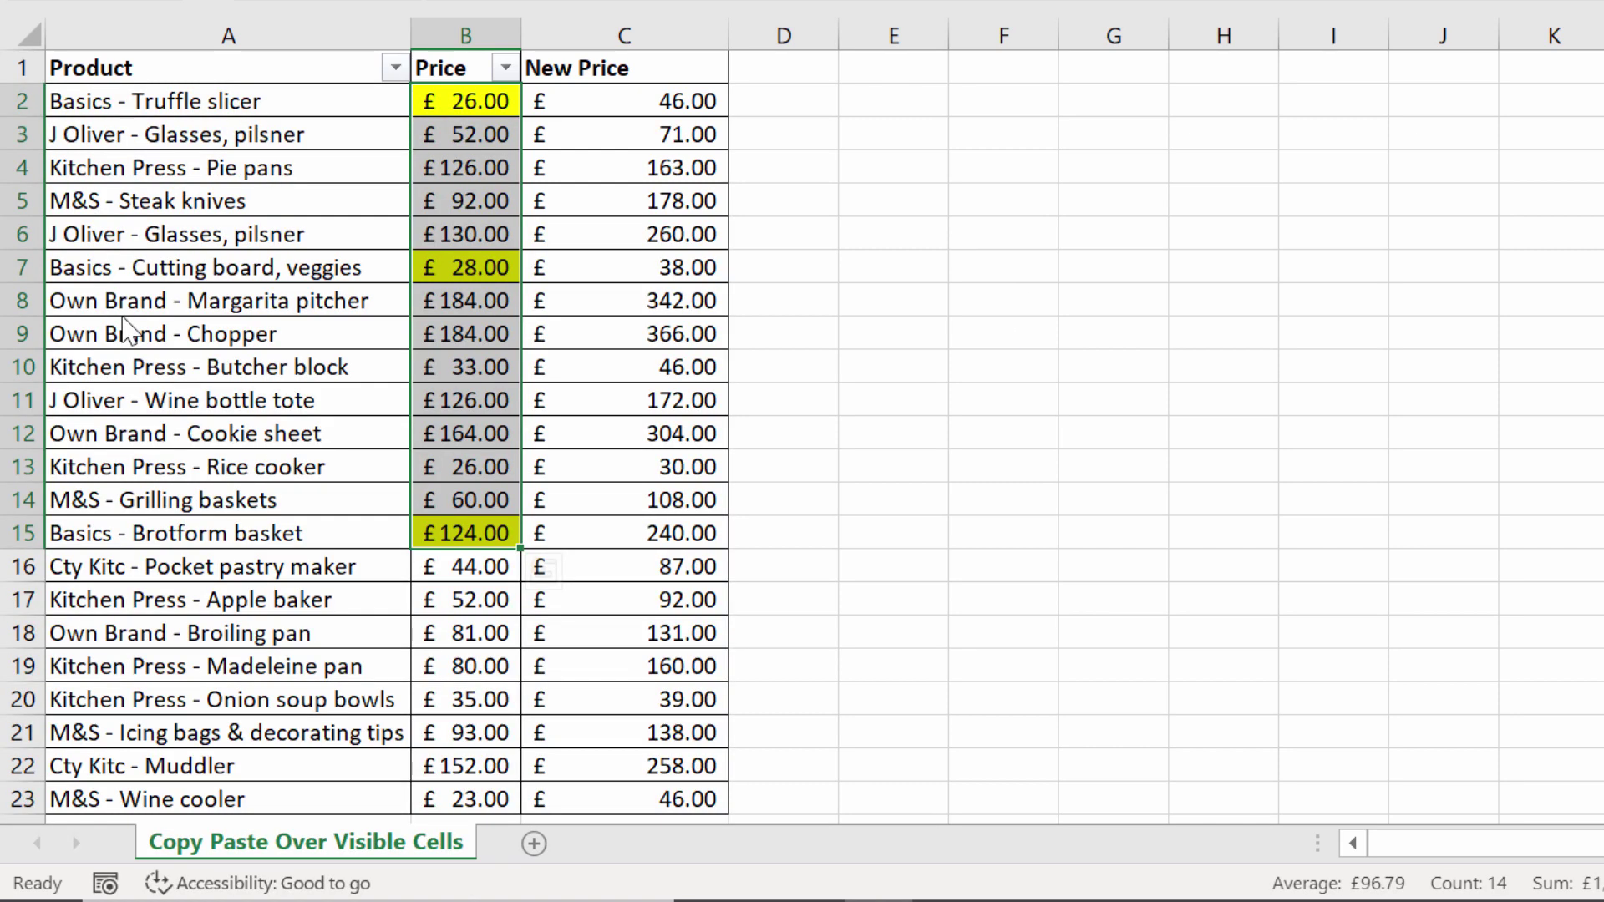
{"action": "left_click", "coordinate": [468, 101]}
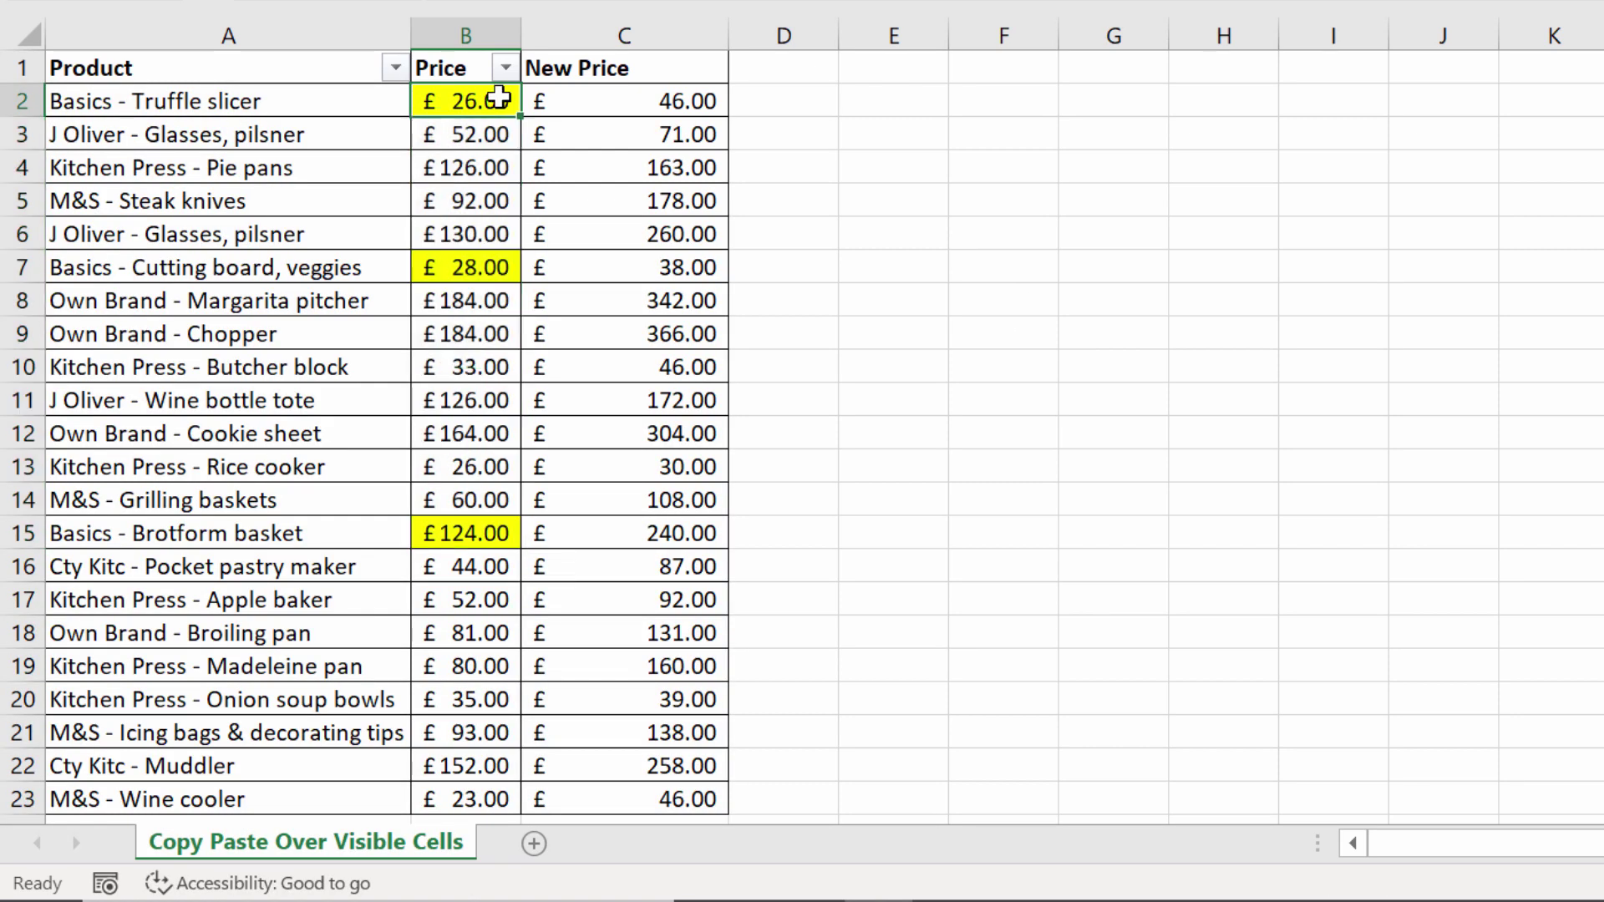
{"action": "left_click", "coordinate": [468, 267]}
{"action": "right_click", "coordinate": [487, 268]}
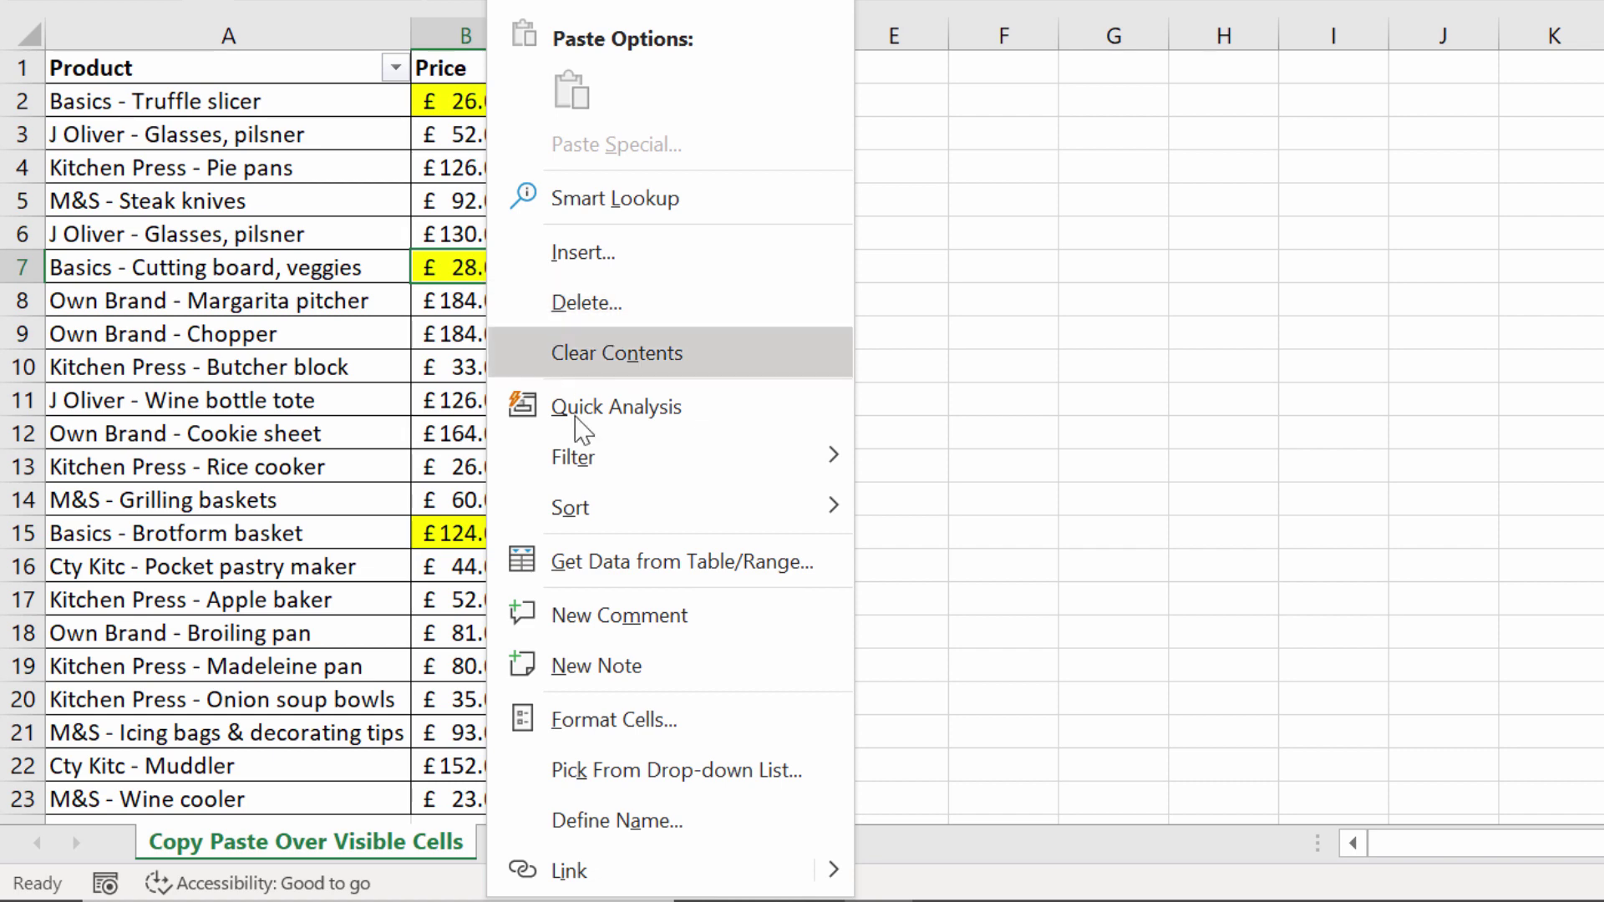
{"action": "mouse_move", "coordinate": [600, 518]}
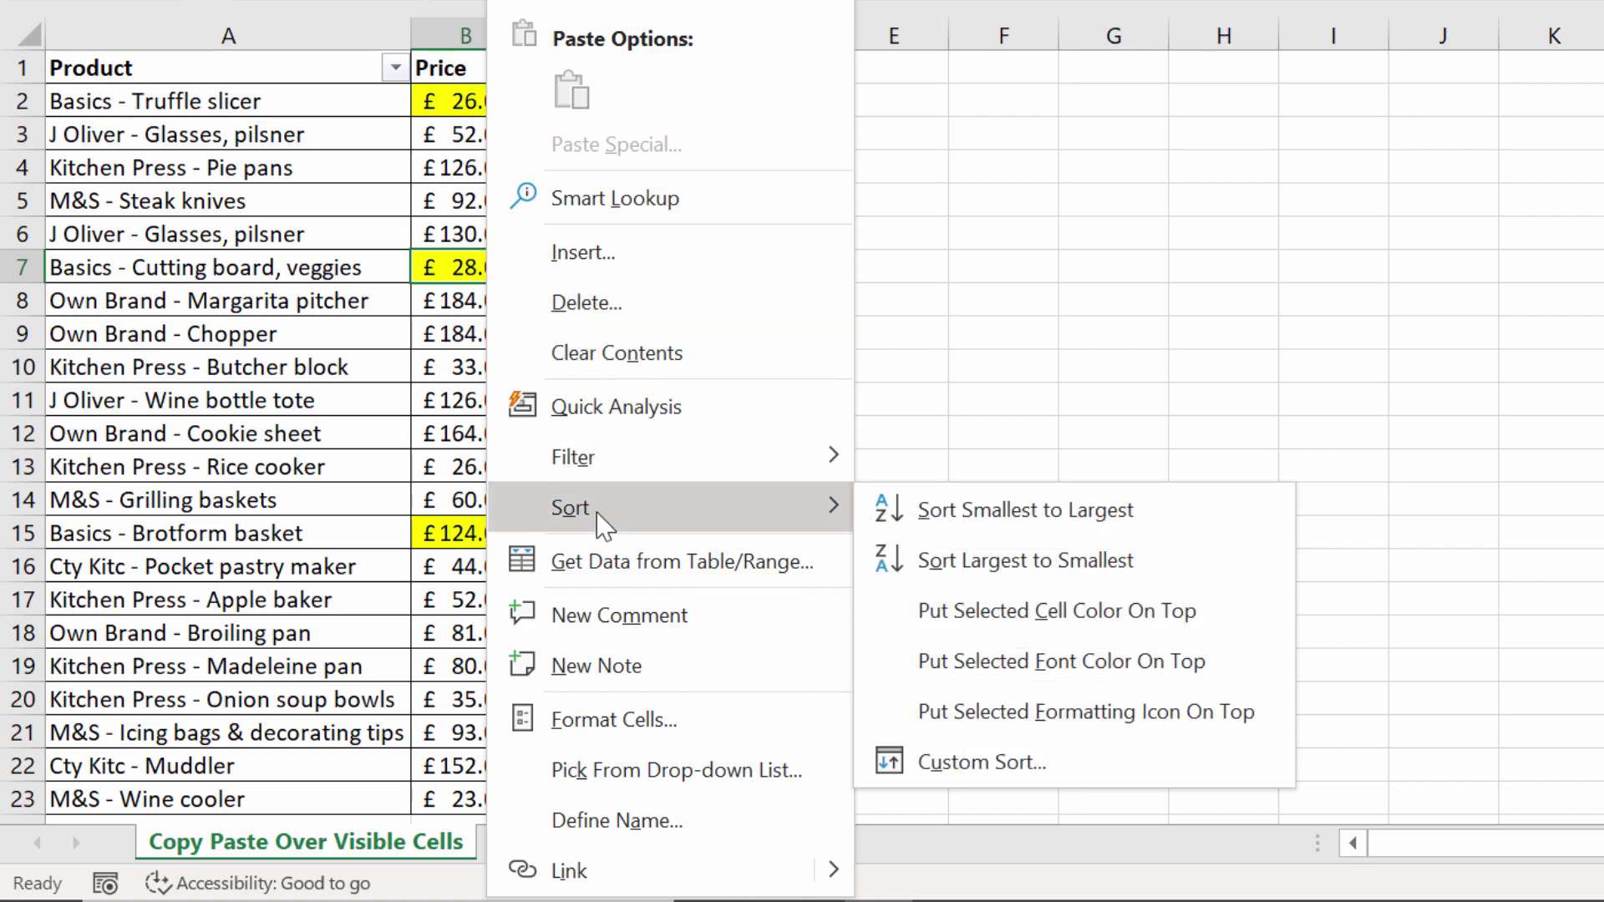
{"action": "left_click", "coordinate": [981, 620]}
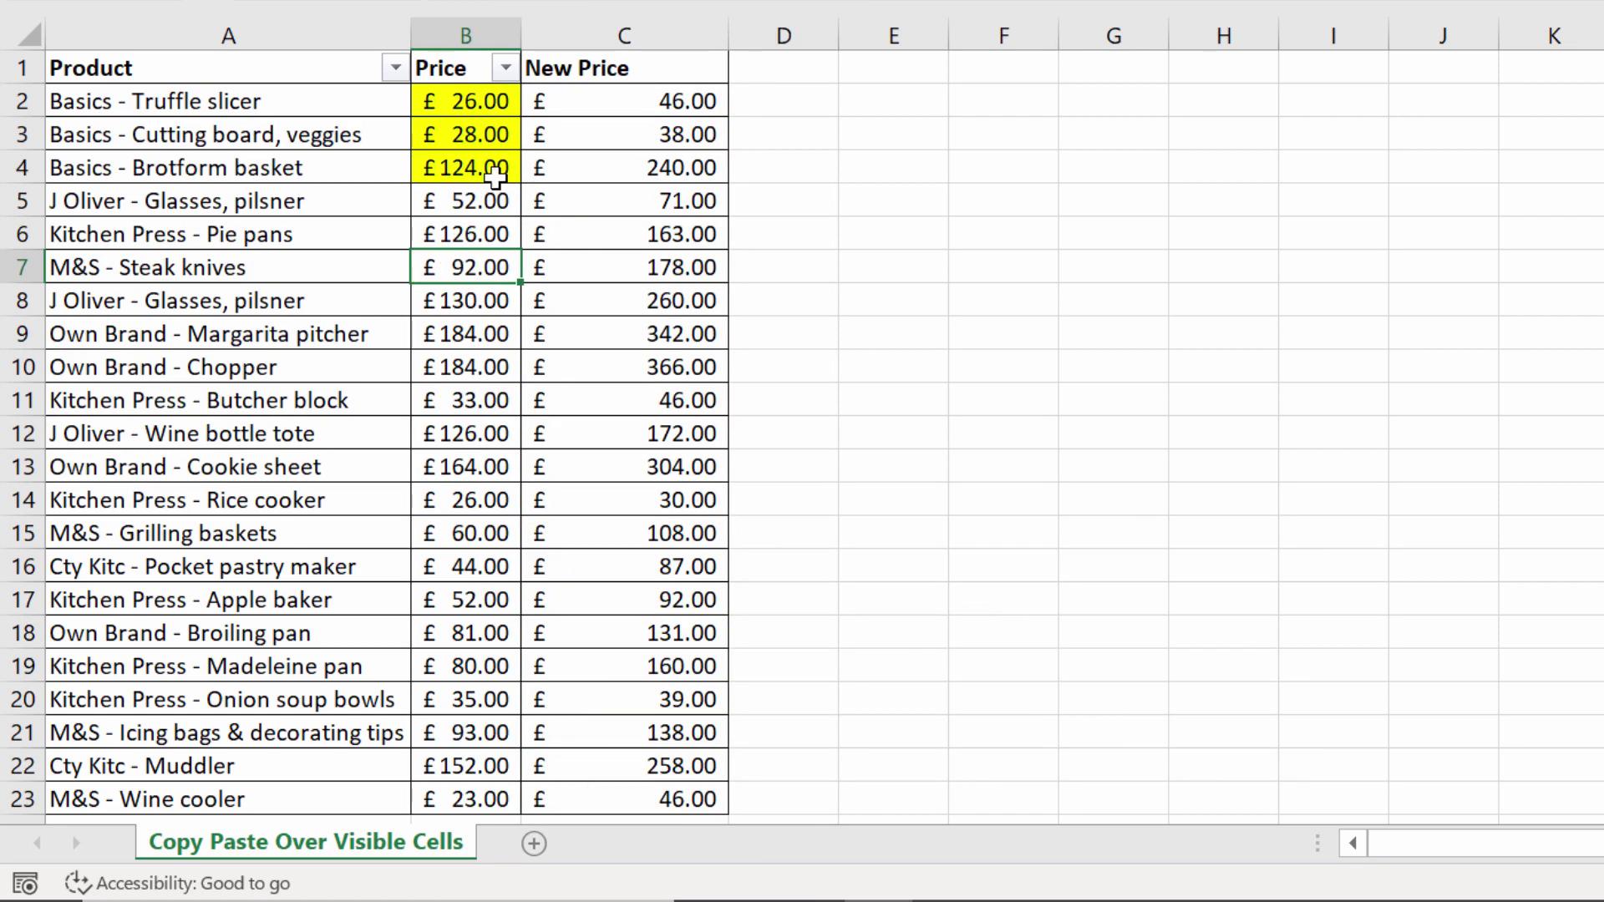
Copy 46, 38 and 240 from F26:F28 and paste them over the Basics prices in B2:B4
{"action": "left_click_drag", "start_coordinate": [487, 100], "coordinate": [484, 167]}
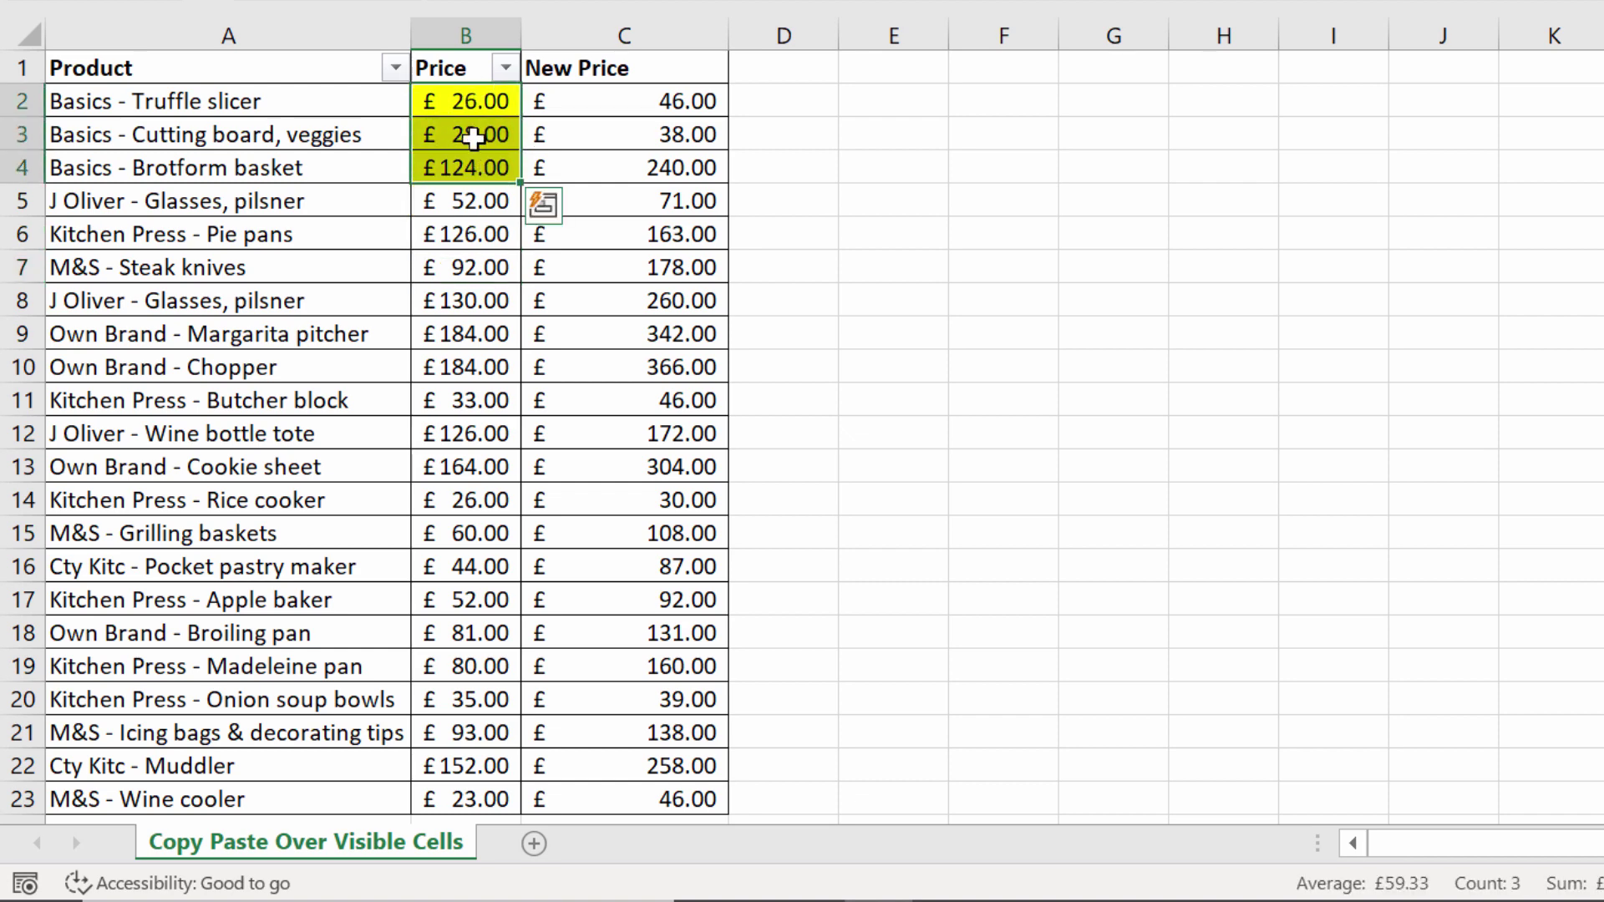
{"action": "scroll", "coordinate": [948, 388], "scroll_direction": "down", "scroll_amount": 5}
{"action": "left_click", "coordinate": [992, 414]}
{"action": "left_click_drag", "start_coordinate": [992, 414], "coordinate": [992, 455]}
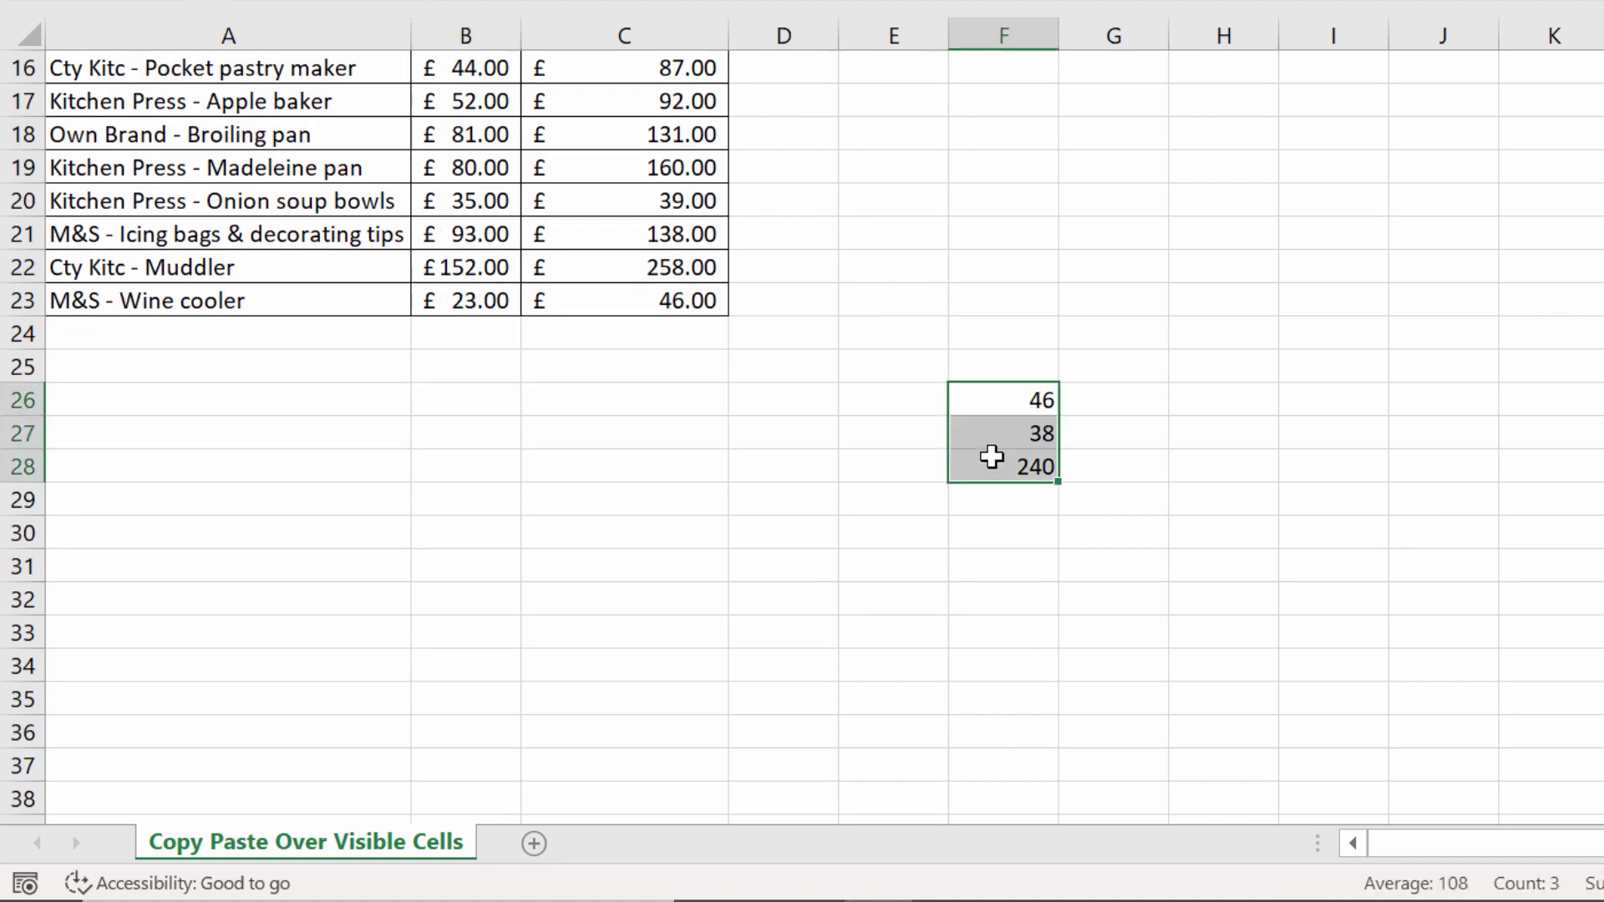
{"action": "key", "text": "ctrl+c"}
{"action": "scroll", "coordinate": [1074, 443], "scroll_direction": "up", "scroll_amount": 5}
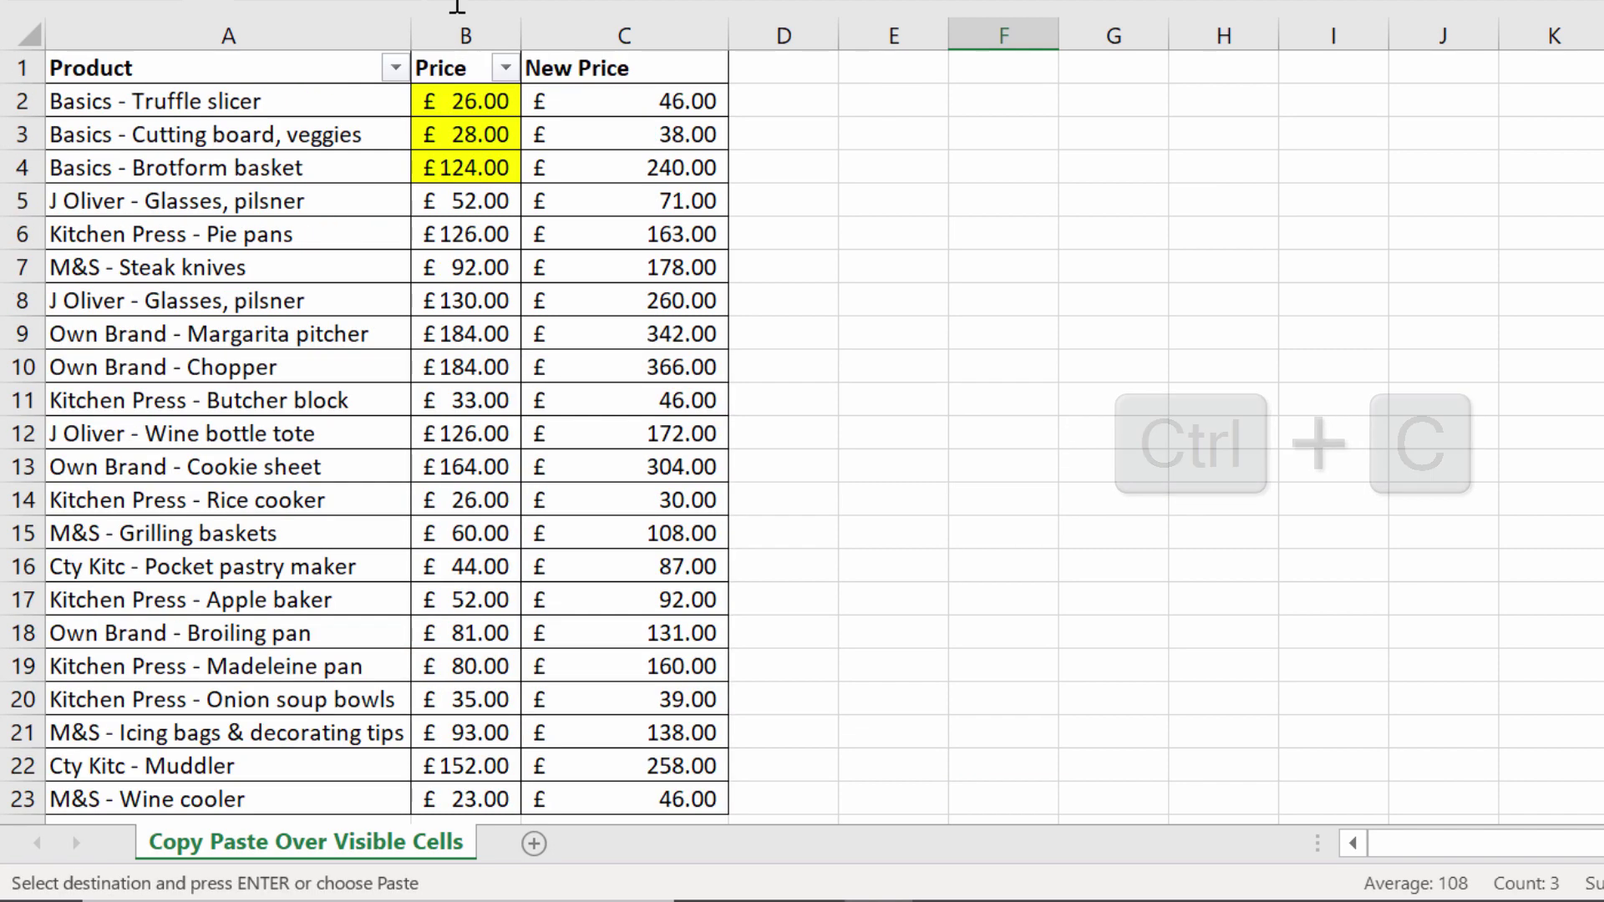
{"action": "left_click", "coordinate": [437, 107]}
{"action": "key", "text": "Return"}
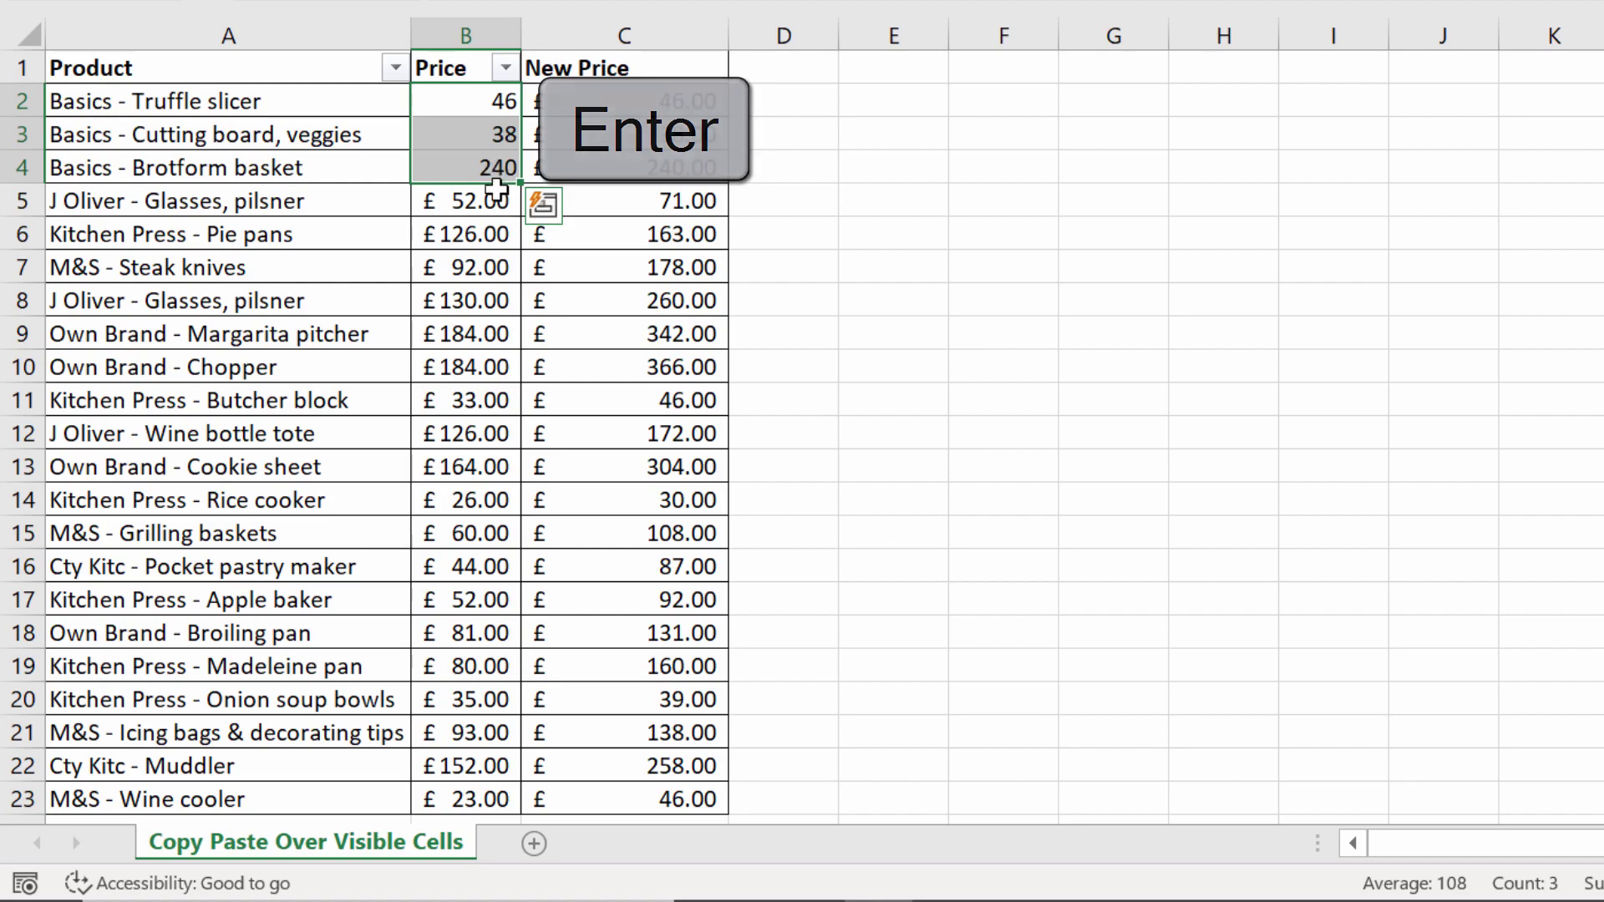
{"action": "left_click", "coordinate": [465, 234]}
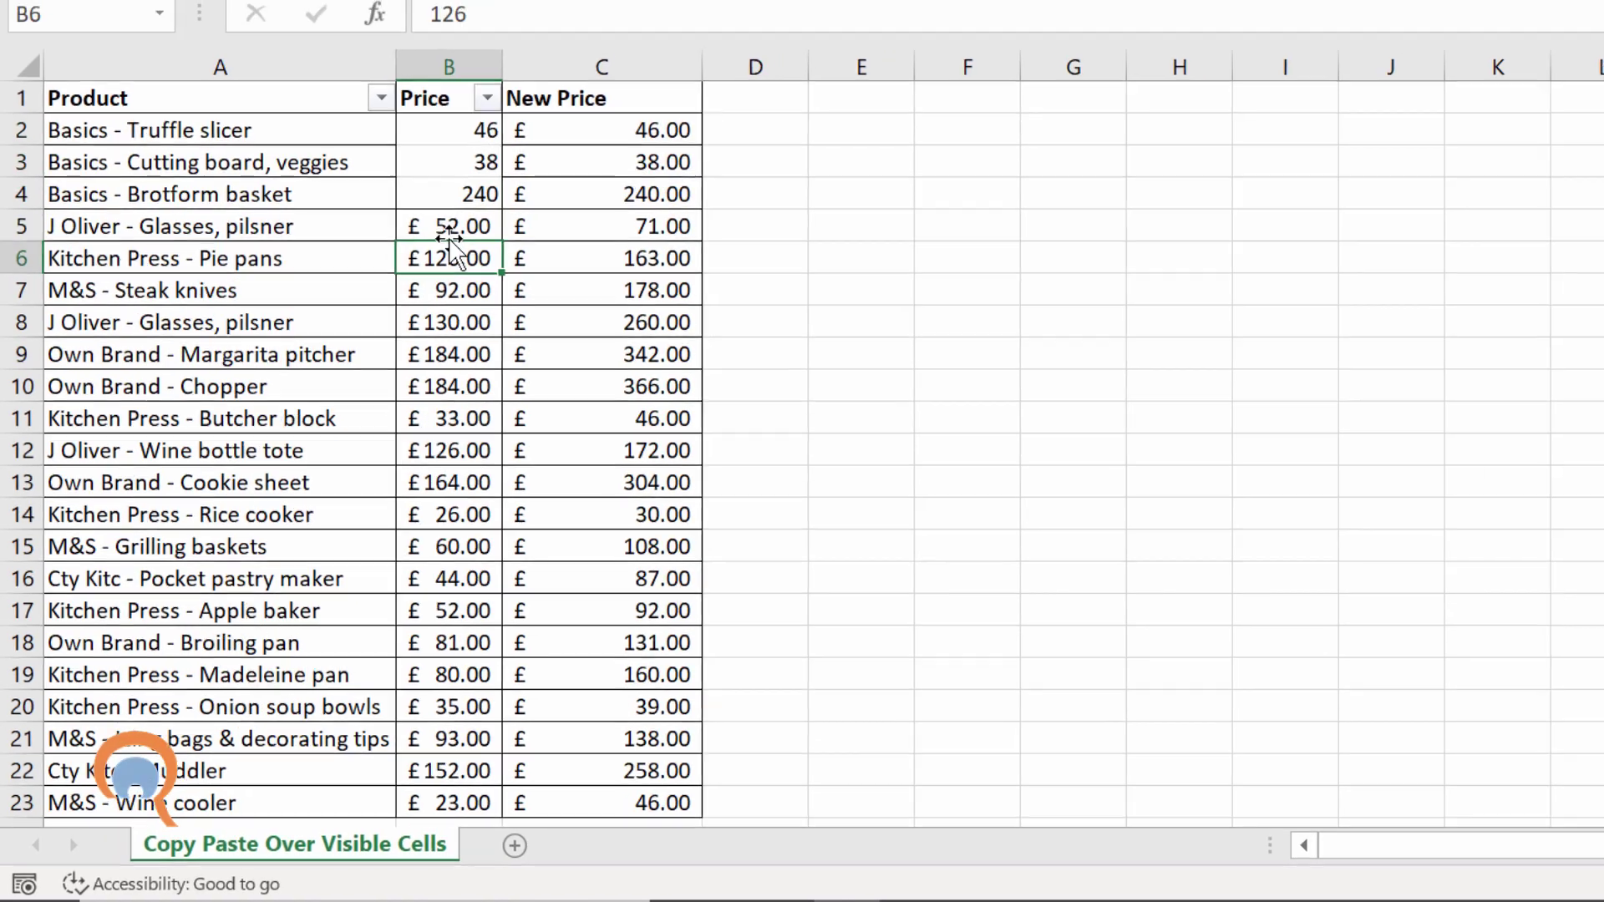
Copy B5's £ currency format onto B2:B4 with Format Painter, showing £46.00, £38.00, £240.00
{"action": "left_click", "coordinate": [449, 226]}
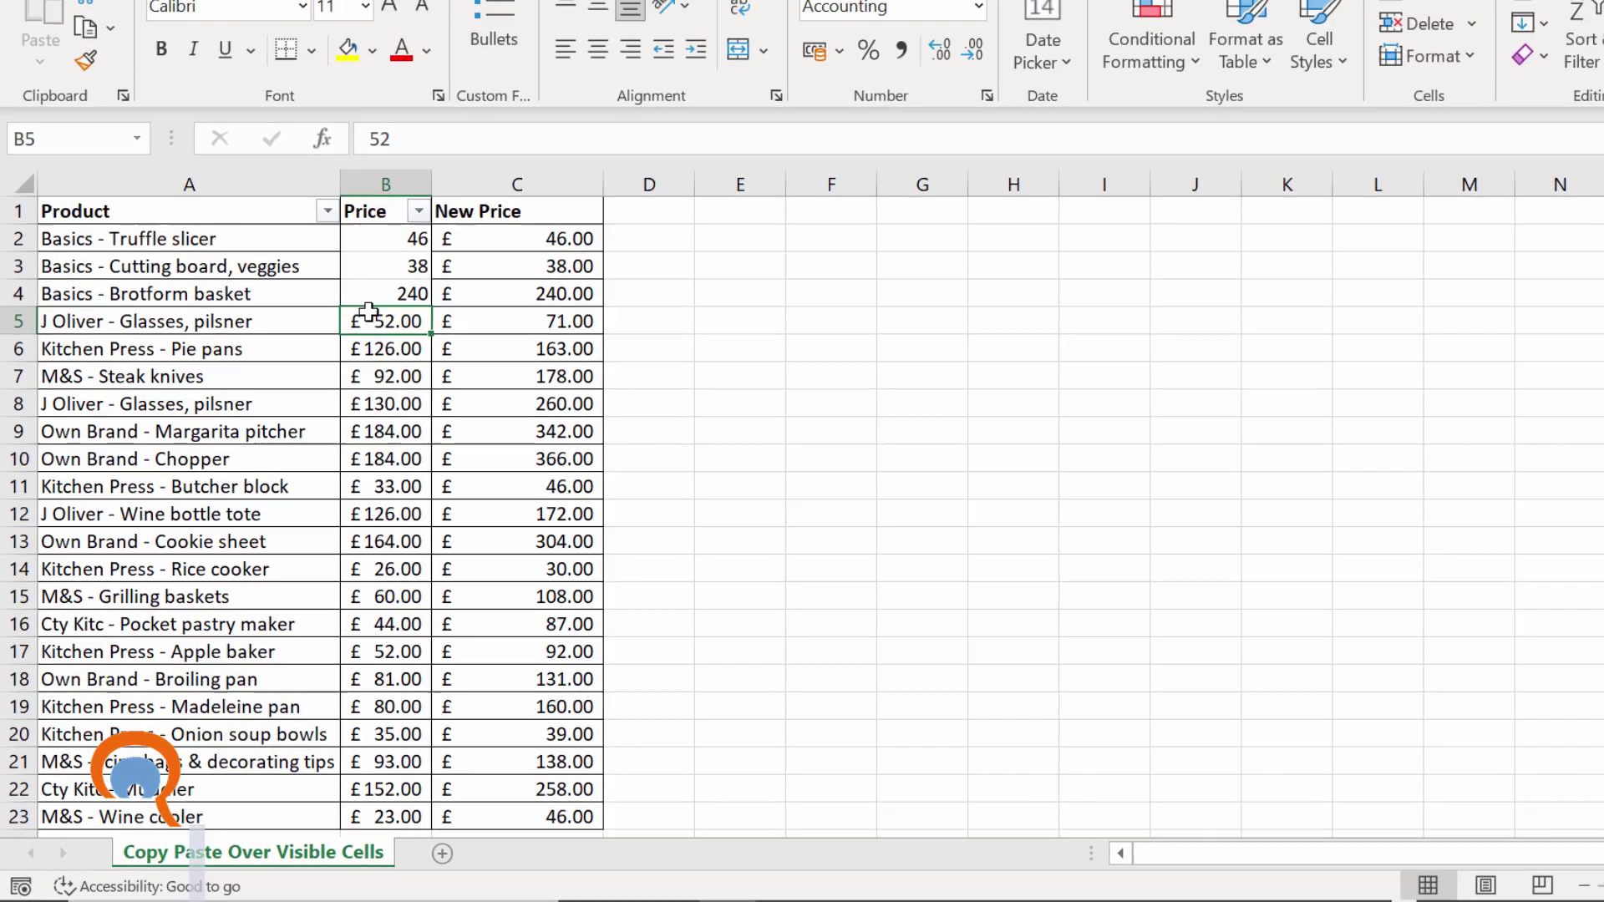
{"action": "left_click", "coordinate": [75, 161]}
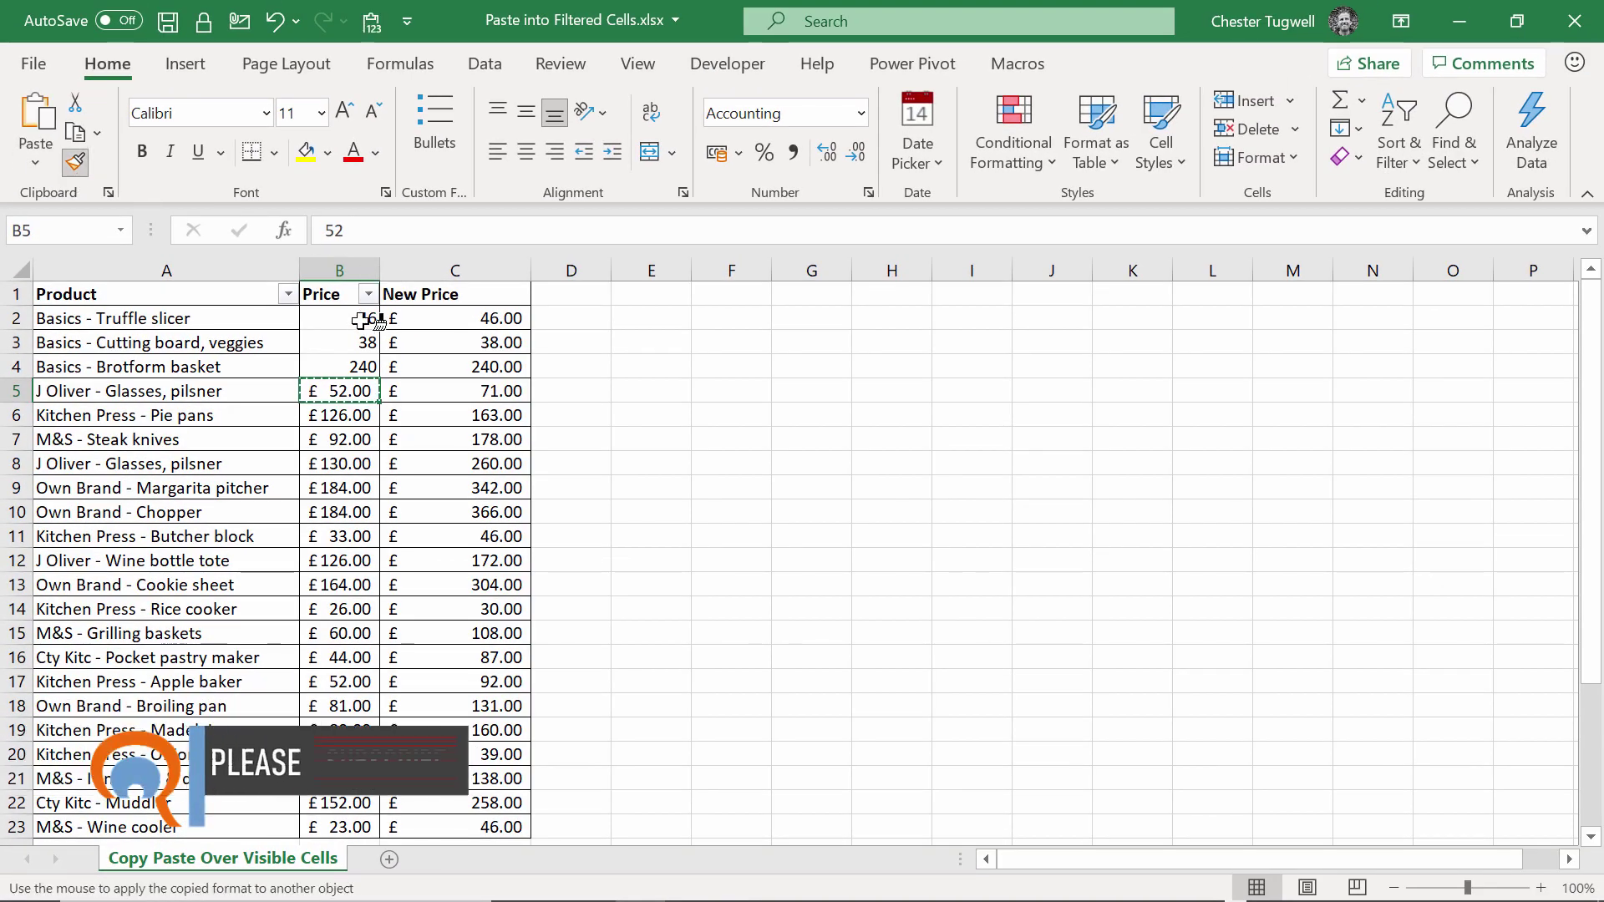
{"action": "left_click_drag", "start_coordinate": [367, 318], "coordinate": [364, 375]}
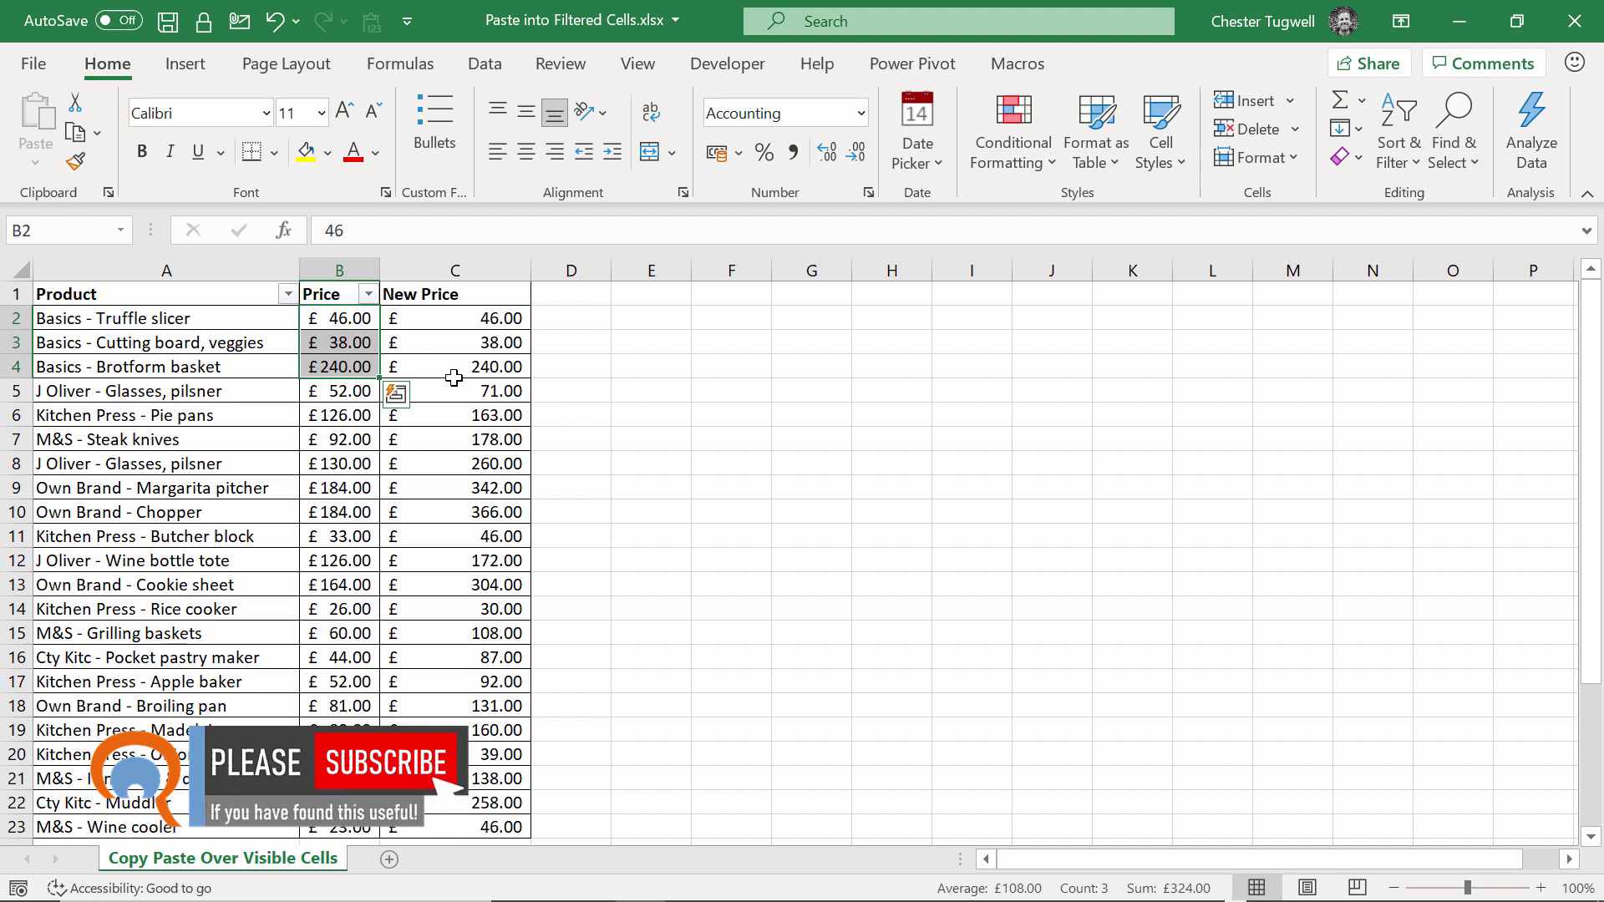